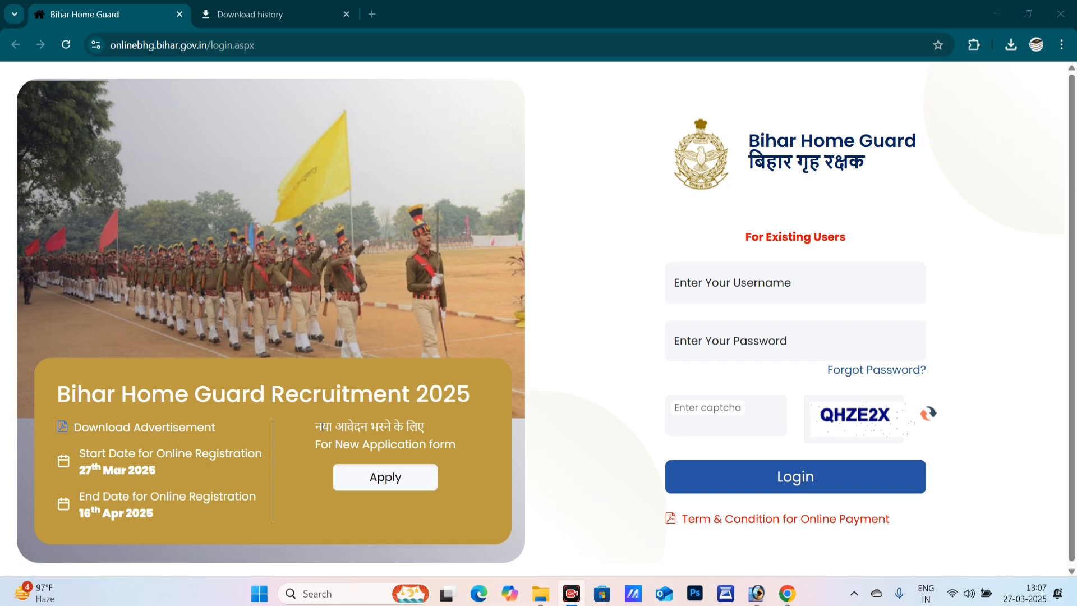
- Open the new Home Guard Application 2025 form from the portal's login page
left_click_drag(322, 426, 425, 428)
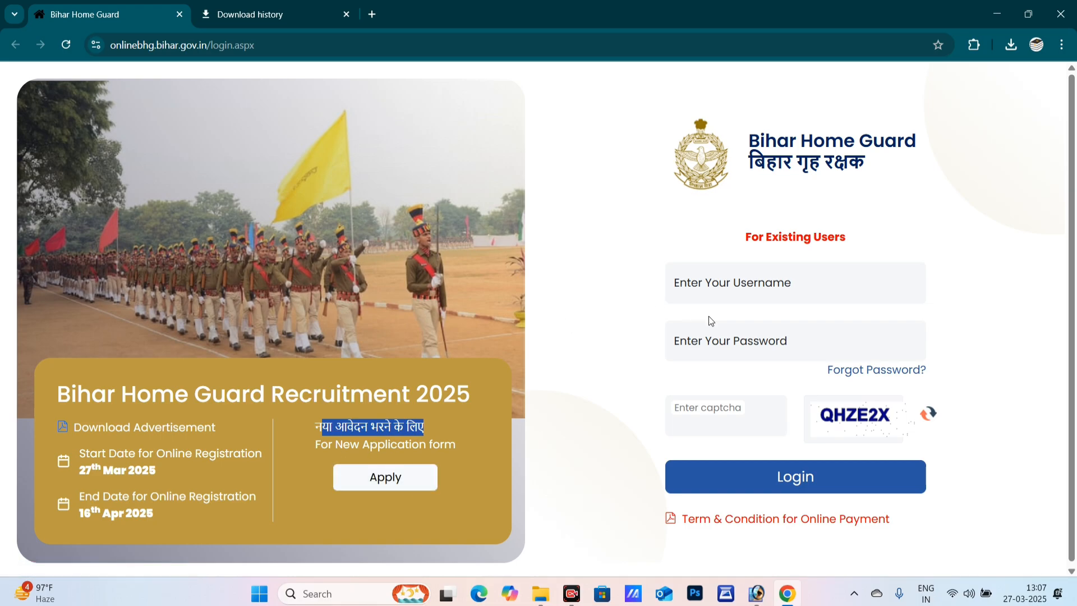
left_click(724, 282)
left_click(728, 348)
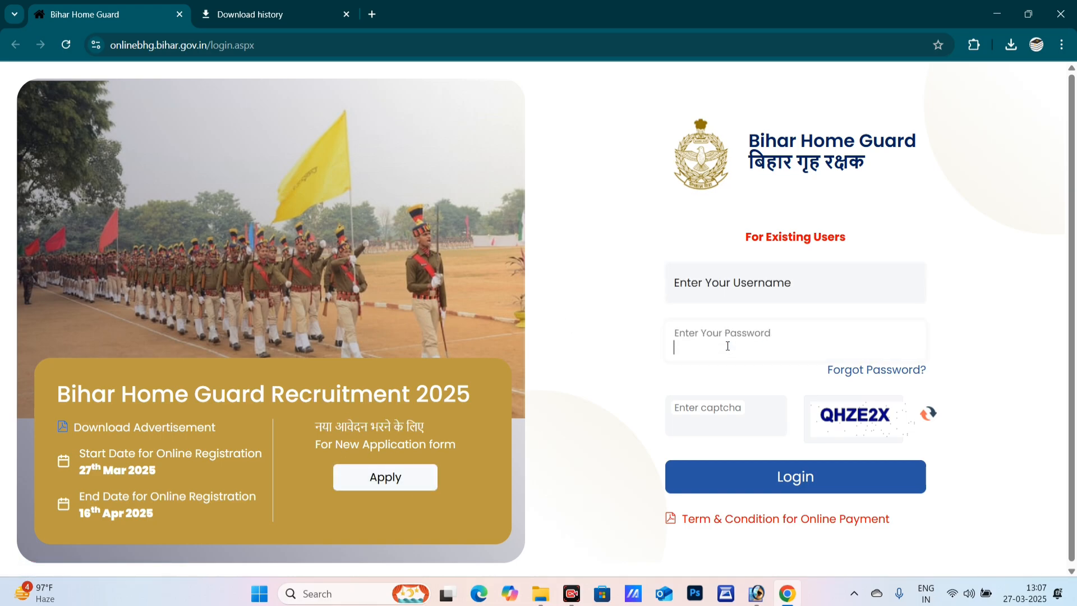
left_click(729, 418)
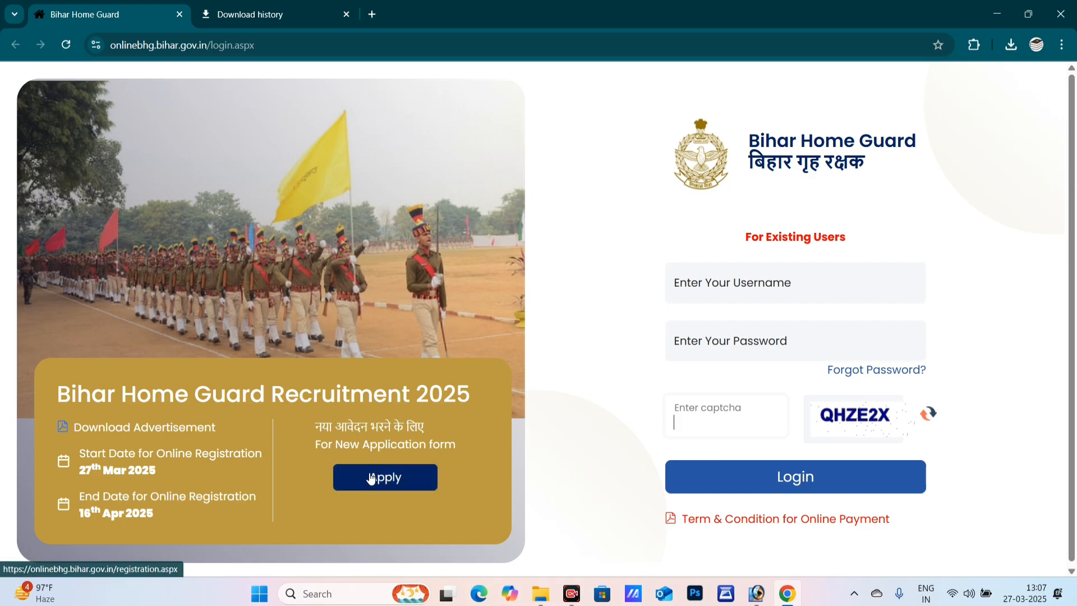
left_click(393, 486)
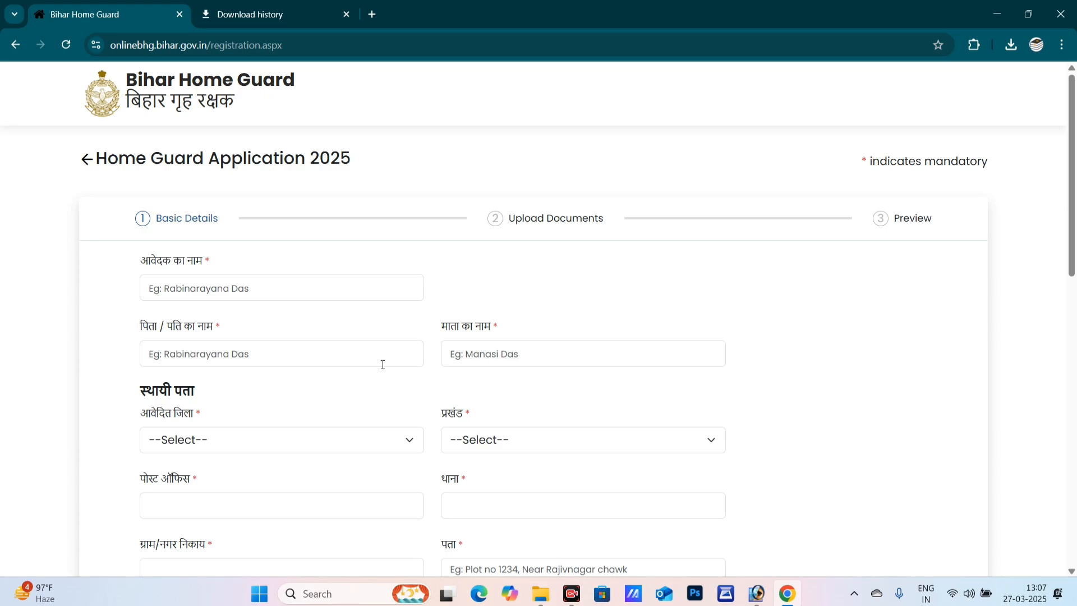
scroll(358, 258, "down", 1)
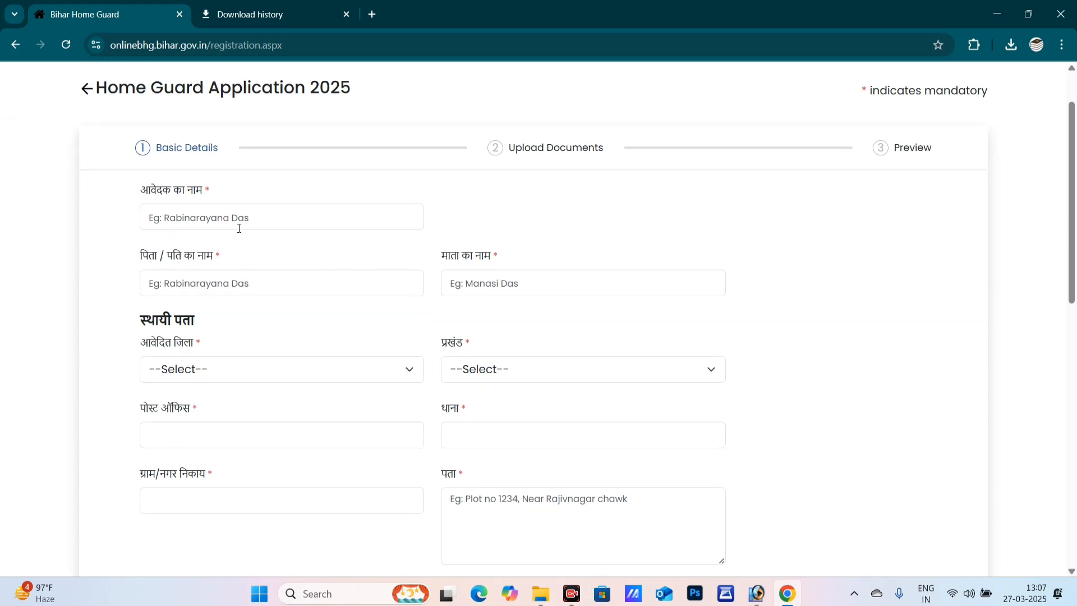
- Enter the applicant's, father's/husband's and mother's full names in the Basic Details fields
left_click_drag(150, 191, 174, 192)
left_click(273, 217)
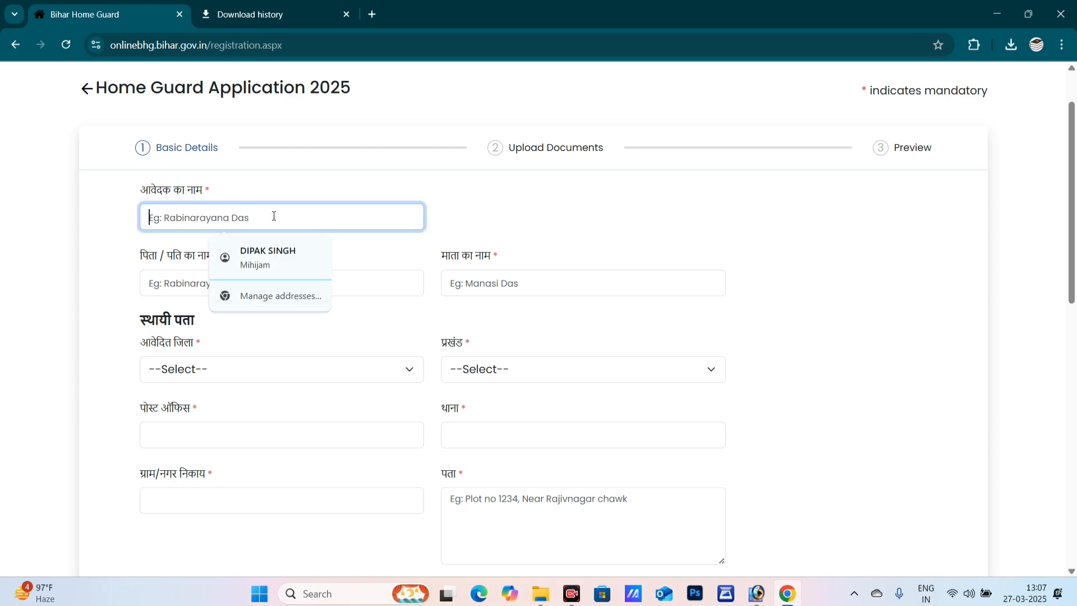
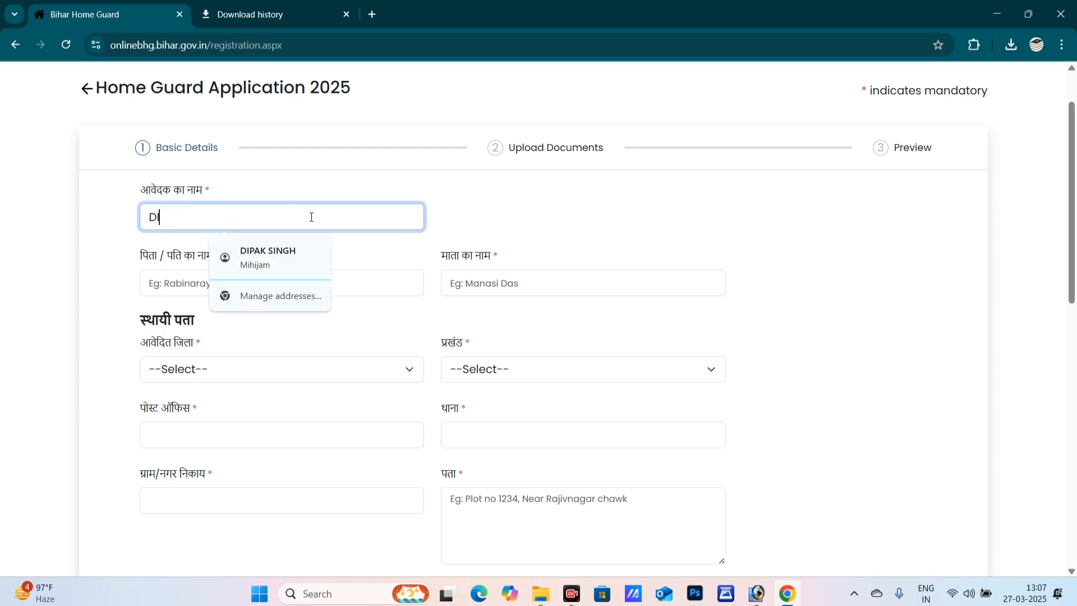
left_click(167, 286)
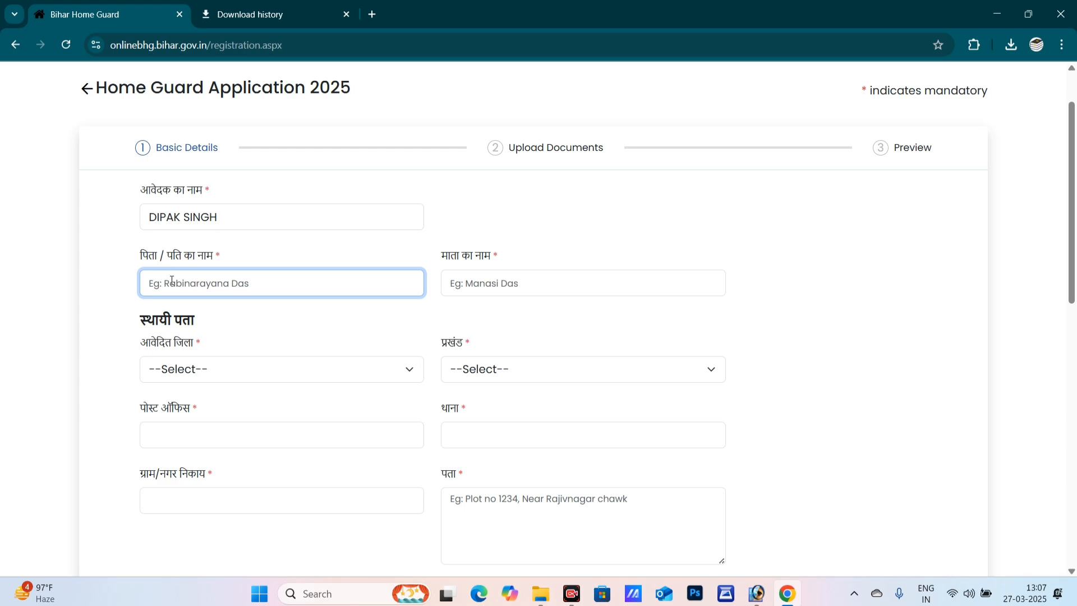
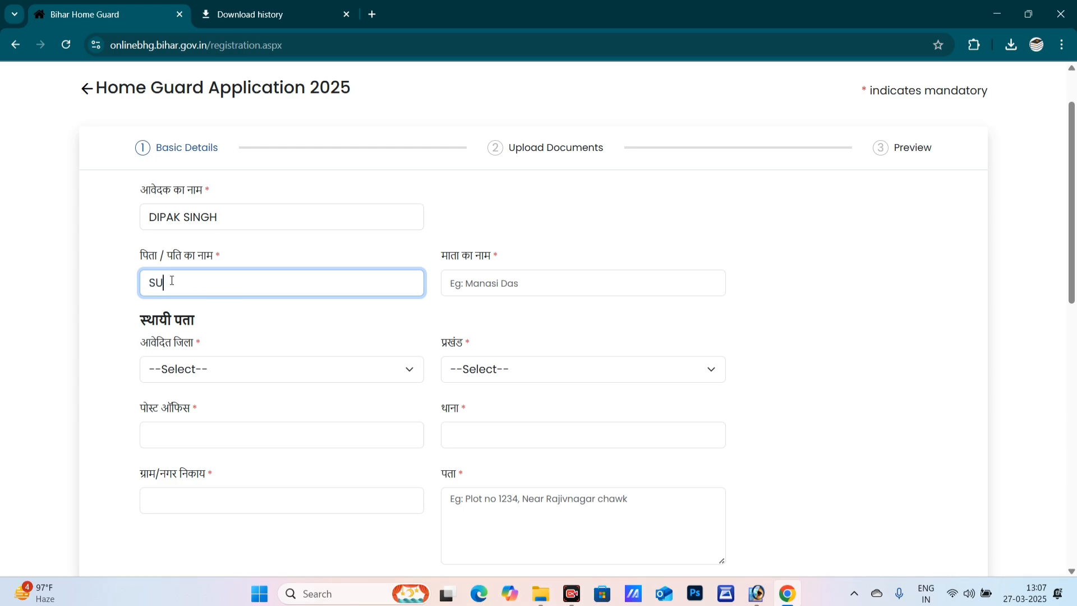
key("Tab")
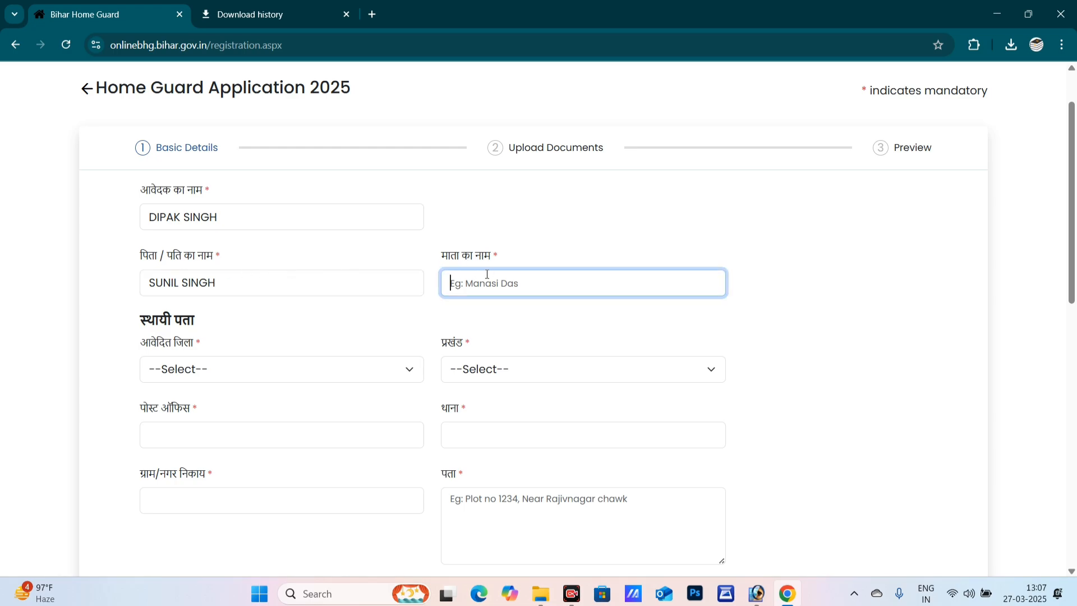
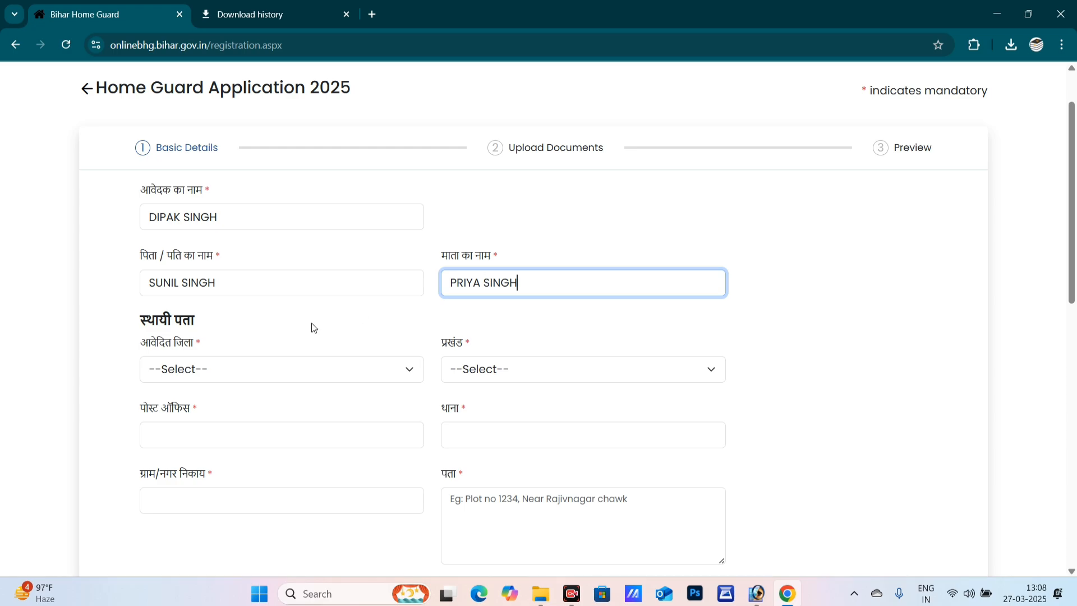
left_click(147, 326)
double_click(147, 326)
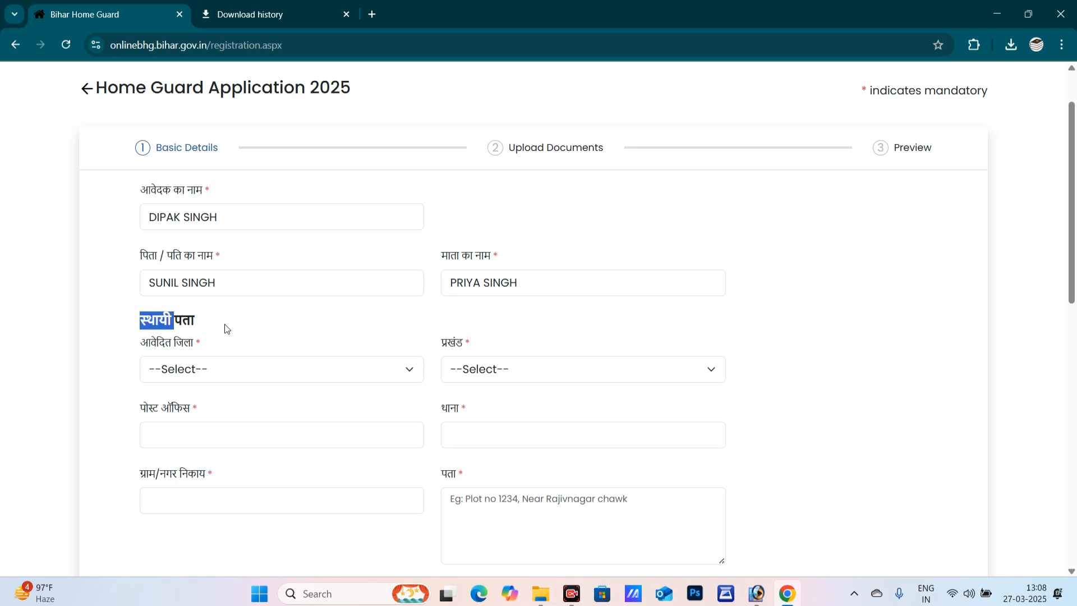
scroll(274, 318, "down", 2)
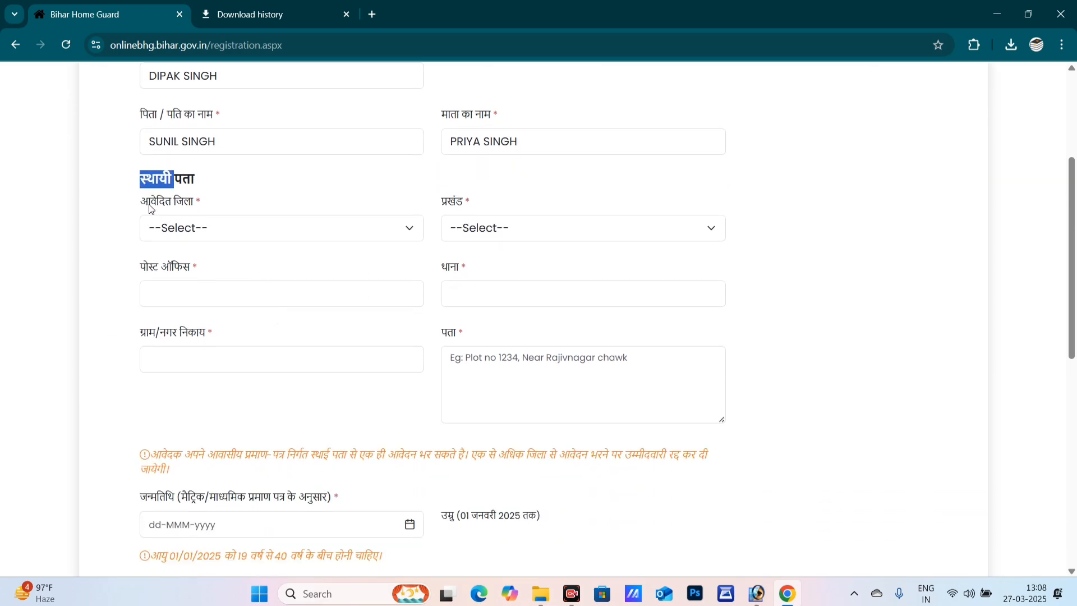
- Choose Bhagalpur as the permanent address district
left_click_drag(150, 203, 185, 207)
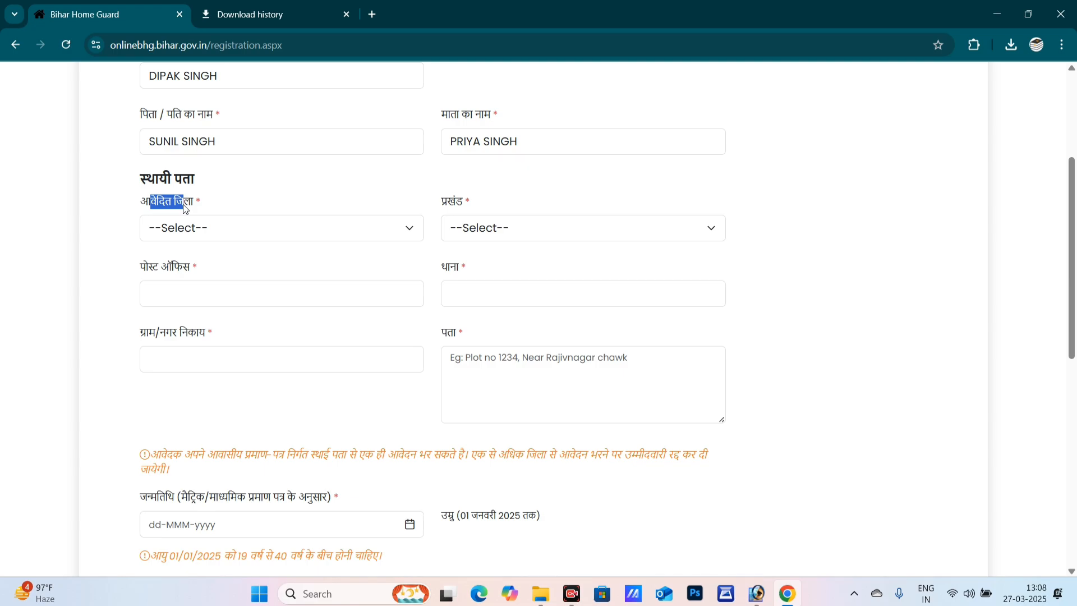
left_click(198, 231)
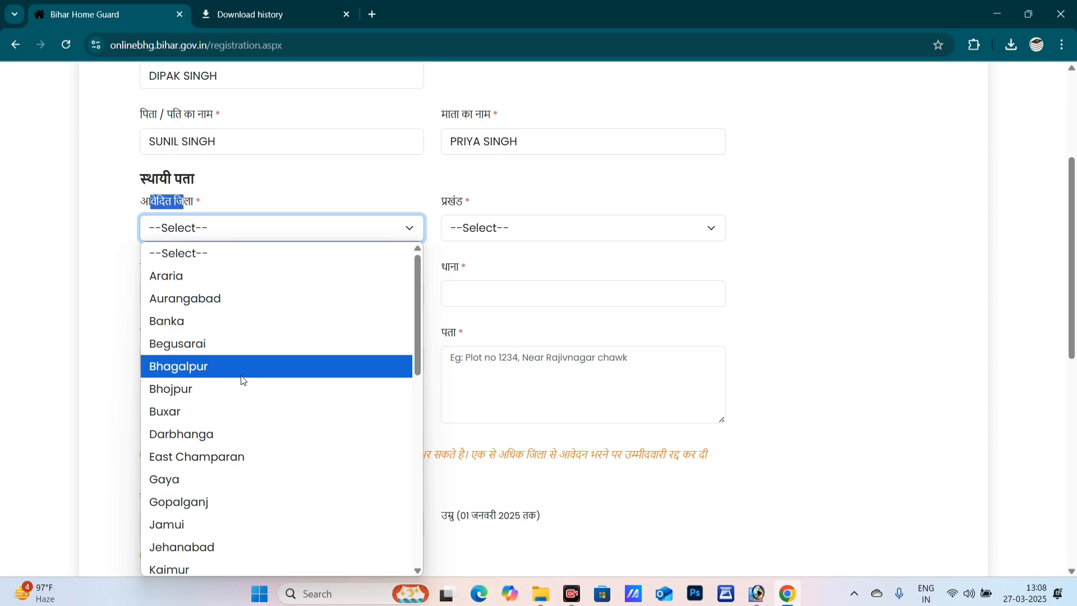
left_click(212, 365)
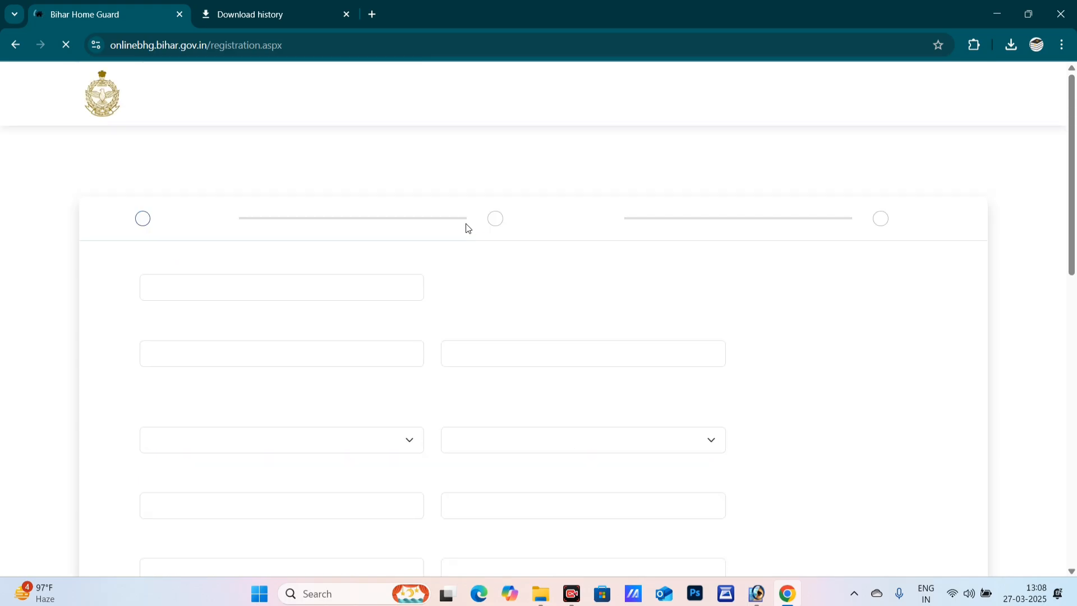
scroll(478, 297, "down", 2)
scroll(478, 303, "down", 1)
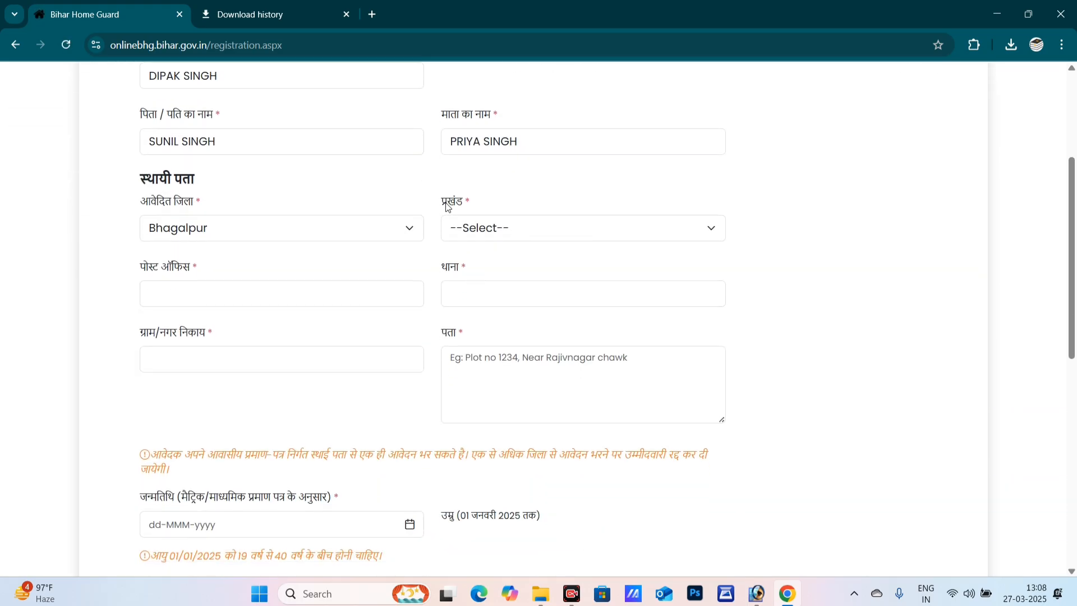
left_click_drag(451, 205, 466, 208)
- Select Shahkund as the block, then visit the post office, police station and village fields
left_click(496, 231)
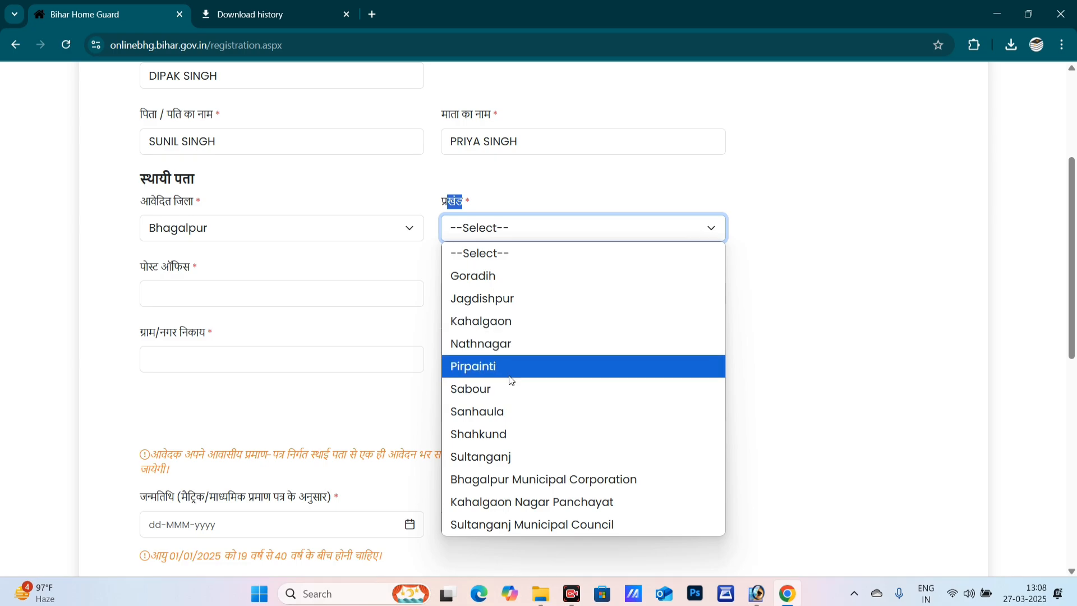
left_click(521, 444)
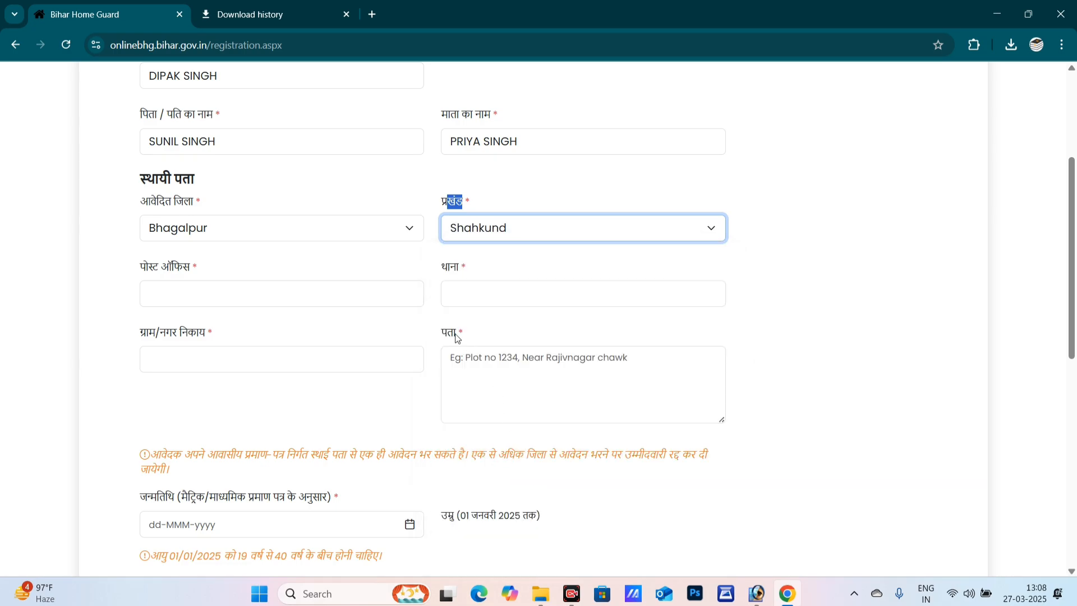
left_click(173, 298)
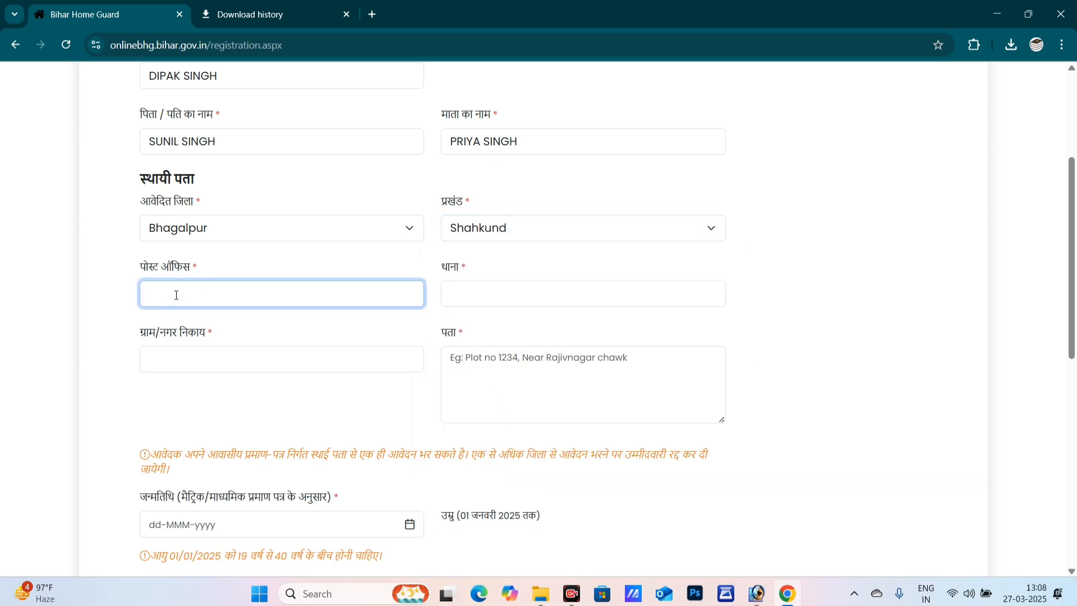
left_click(454, 288)
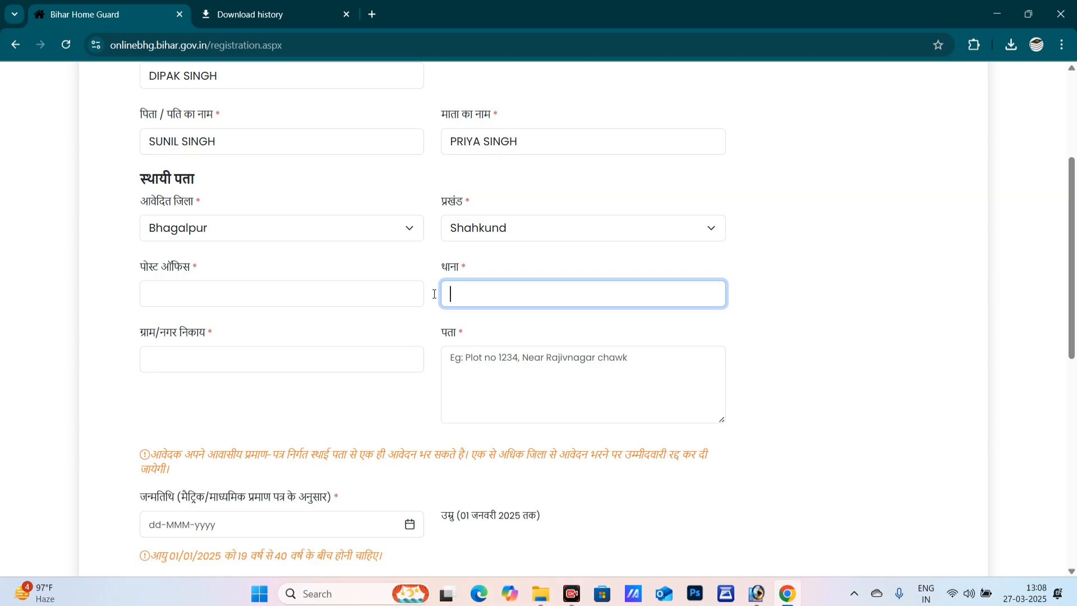
left_click(177, 357)
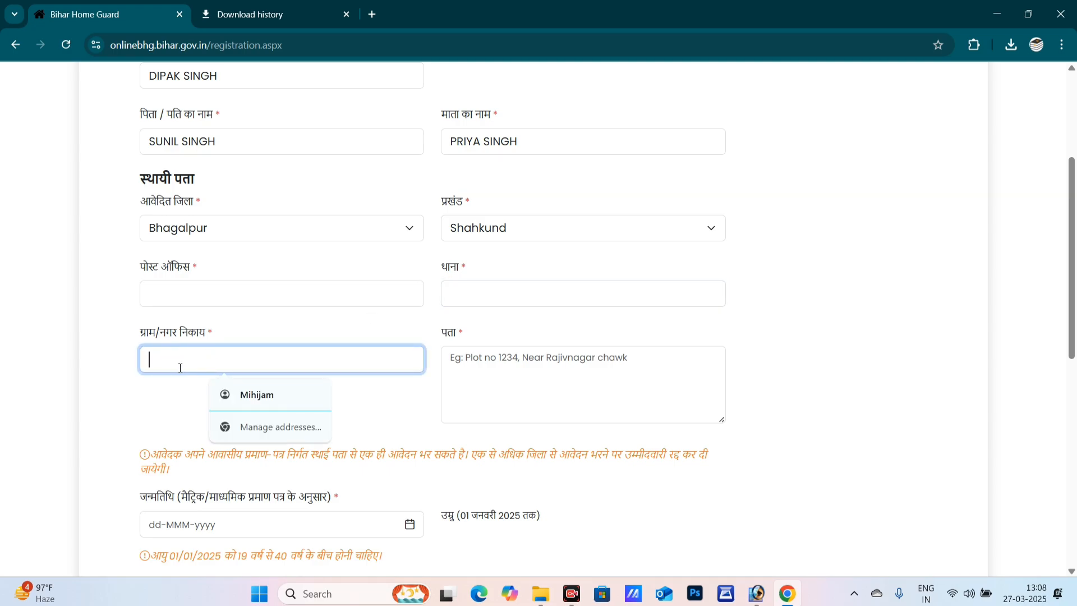
- Type 'VILL PO PS DIST PIN' in the address box with 'BIHAR' on a second line
left_click(571, 367)
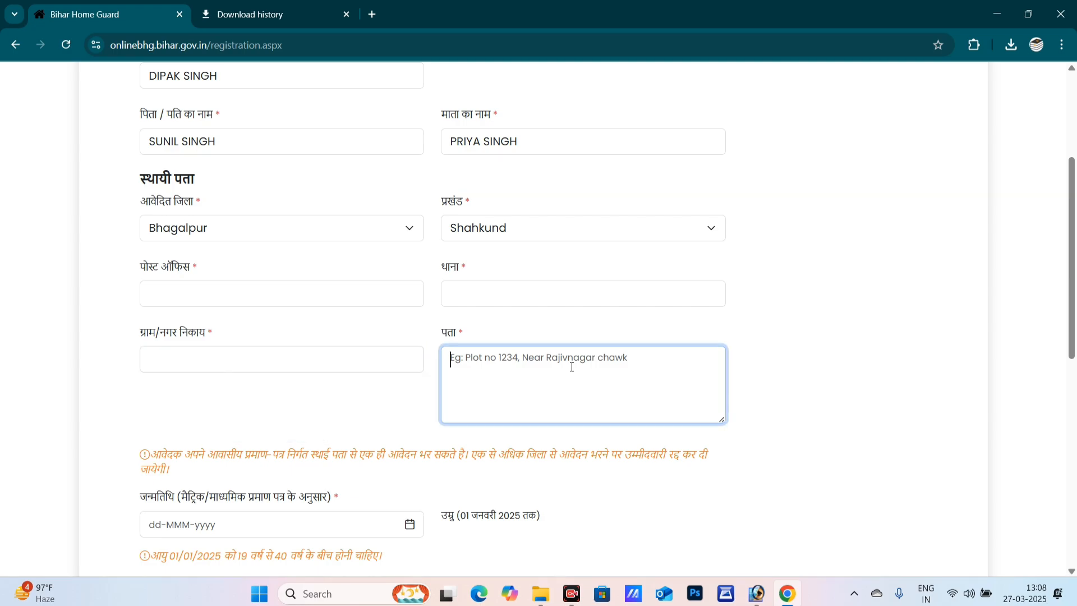
type("VILL")
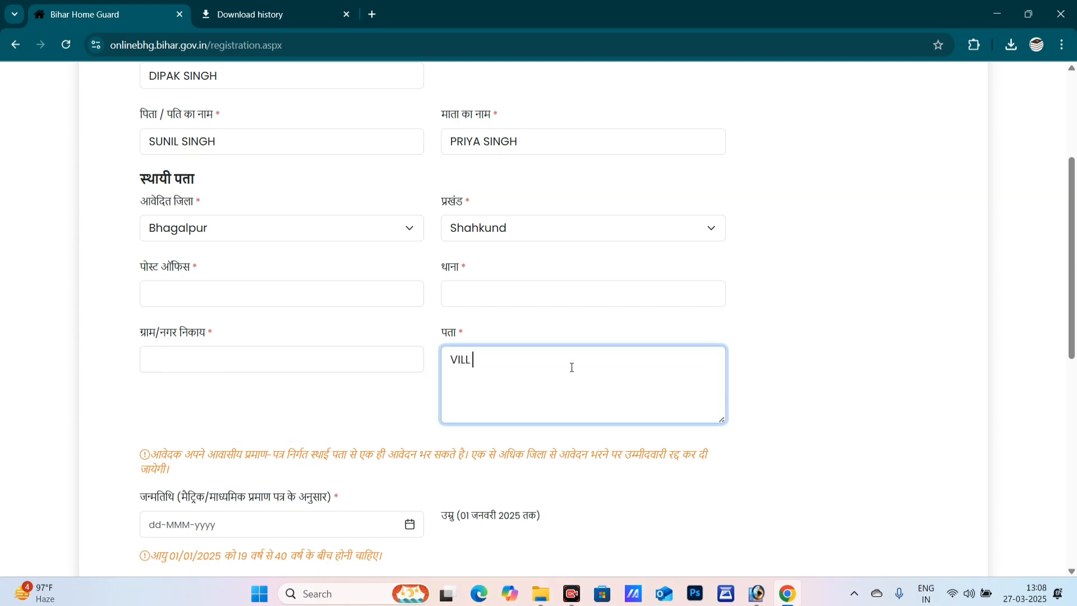
type("            PO             PS         DIST         PIN")
key("Return")
type("BIHAR")
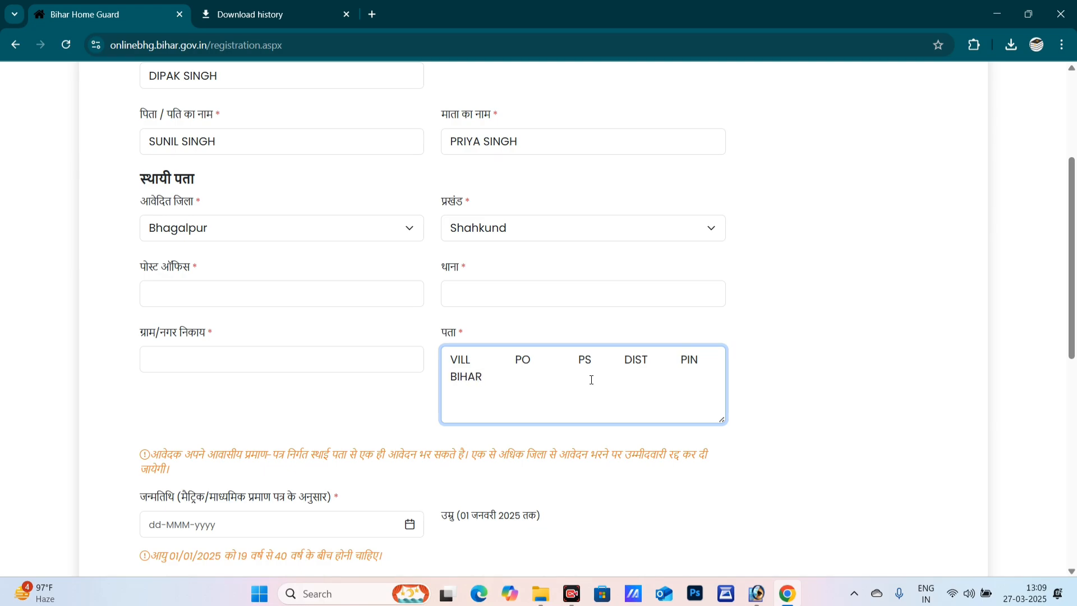
scroll(416, 351, "down", 3)
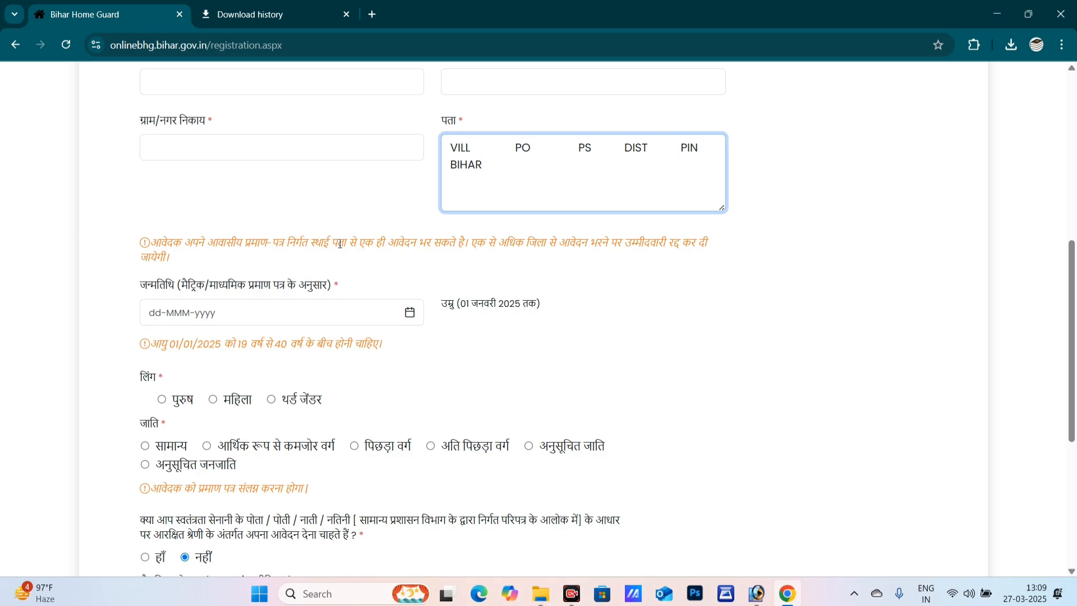
- Pick 01-Jan-1998 in the date-of-birth calendar, giving an age of 27 years, 0 months, 0 days
left_click_drag(346, 243, 488, 245)
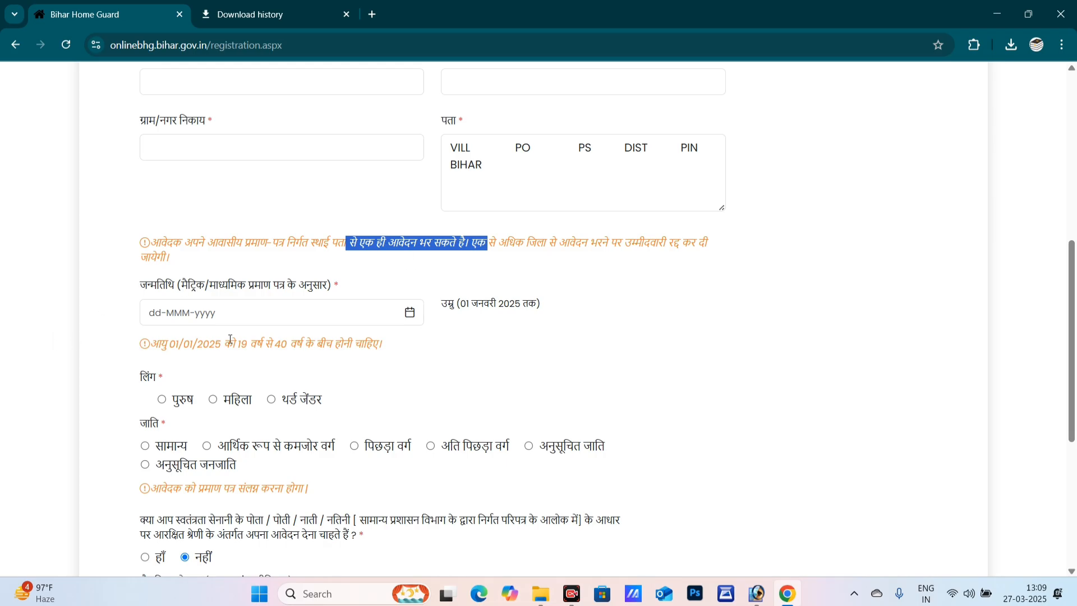
left_click(247, 322)
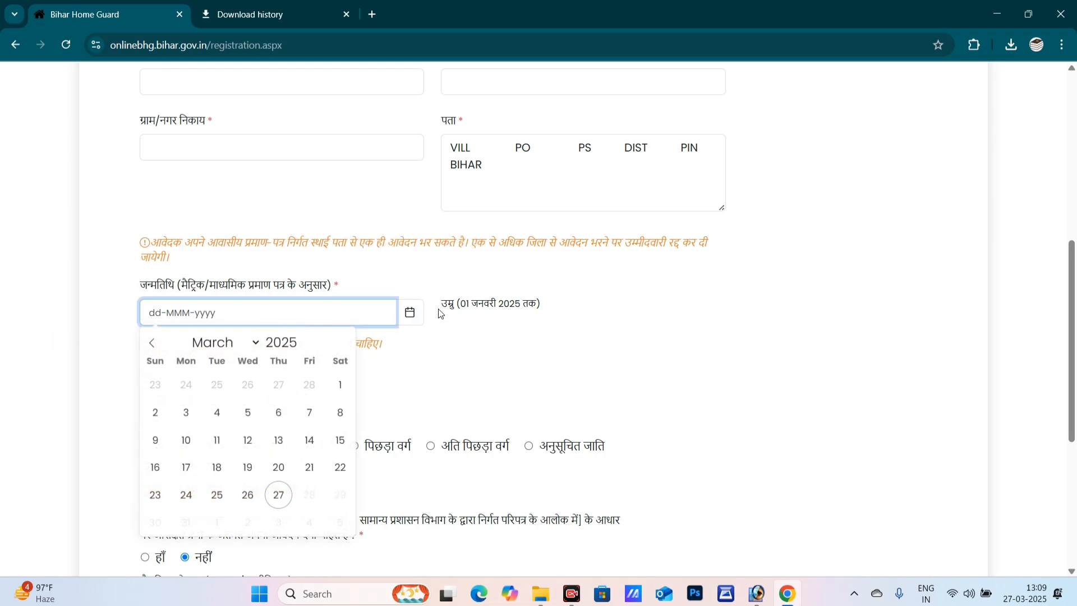
left_click_drag(460, 307, 523, 307)
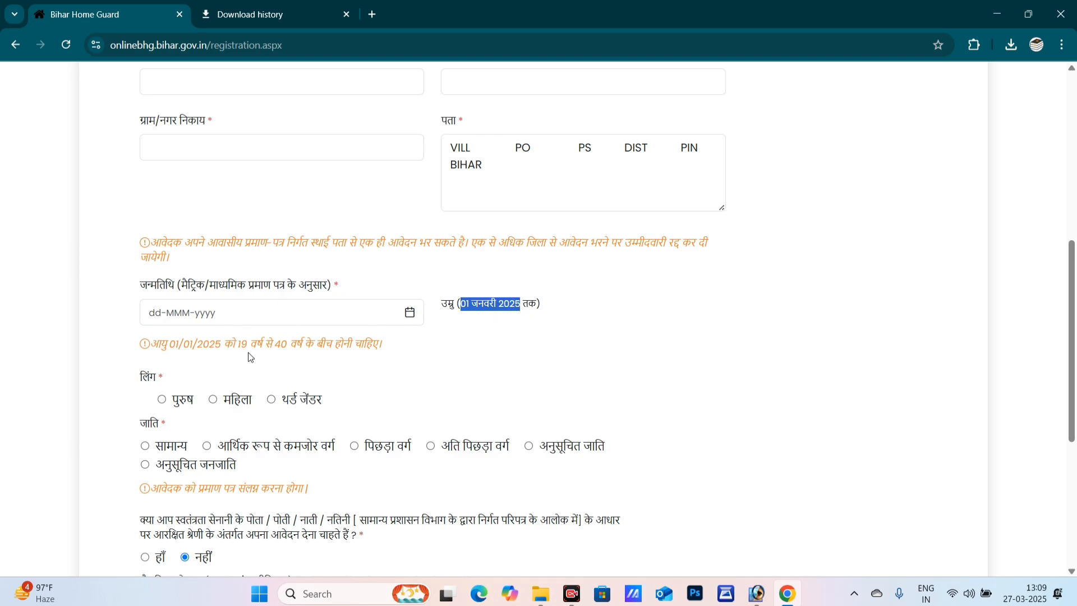
left_click(410, 314)
left_click(286, 343)
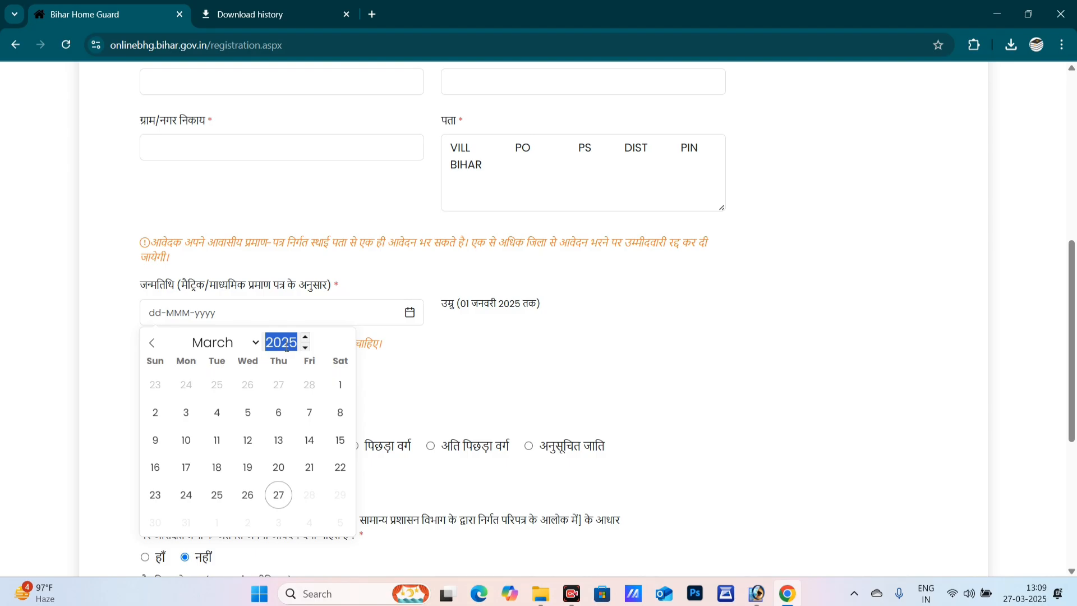
type("1998")
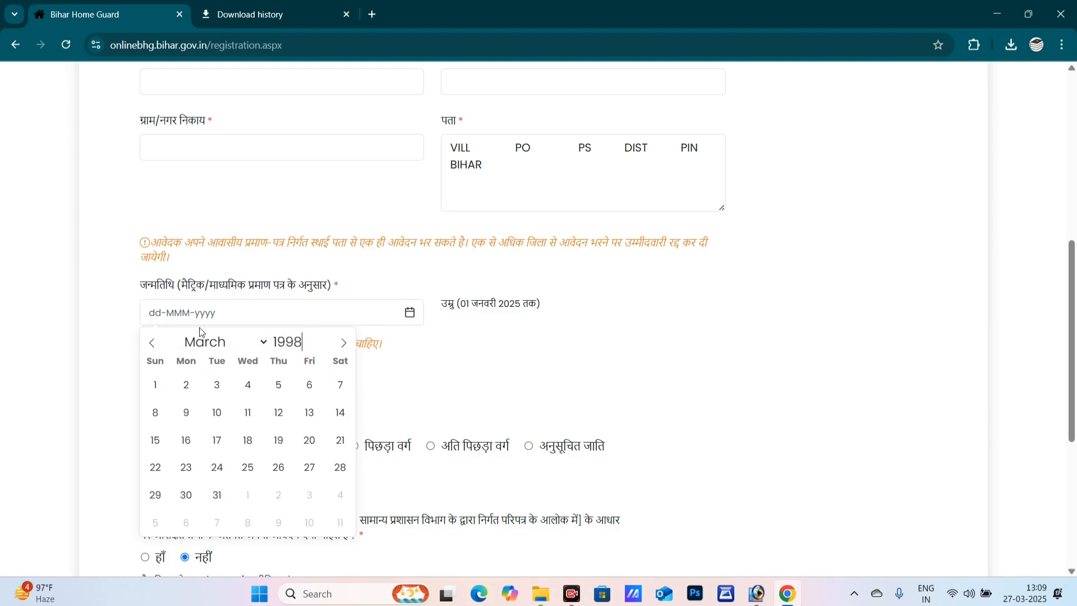
left_click(214, 343)
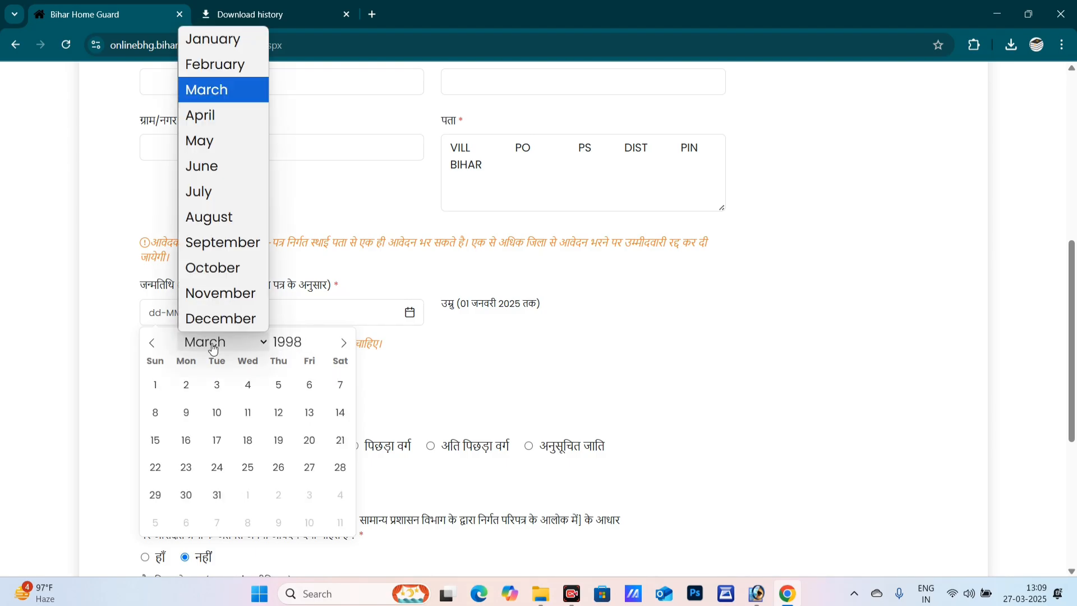
left_click(213, 38)
left_click(279, 385)
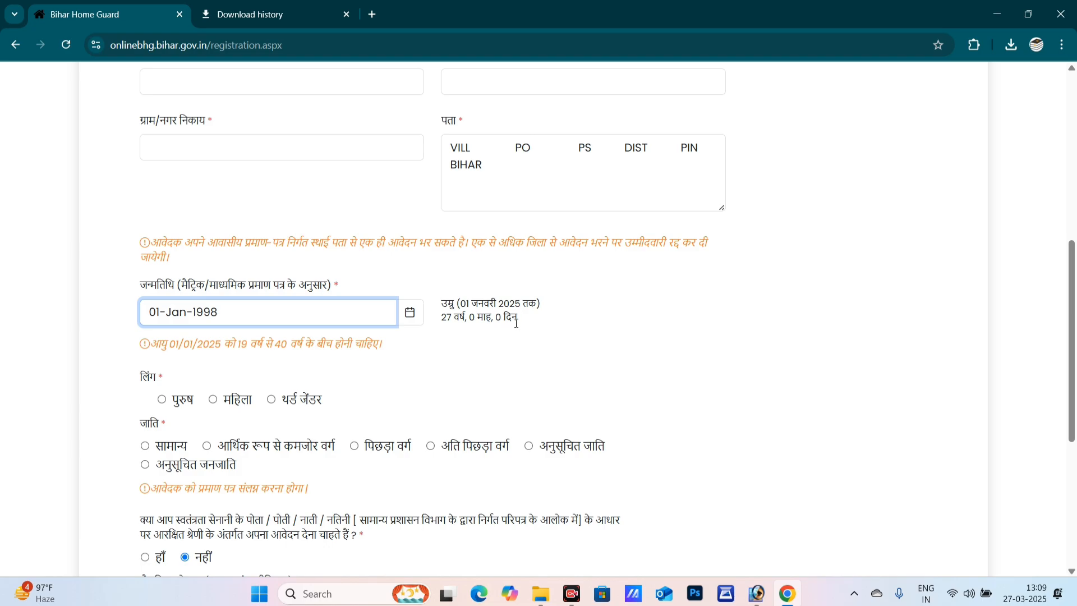
scroll(516, 325, "down", 4)
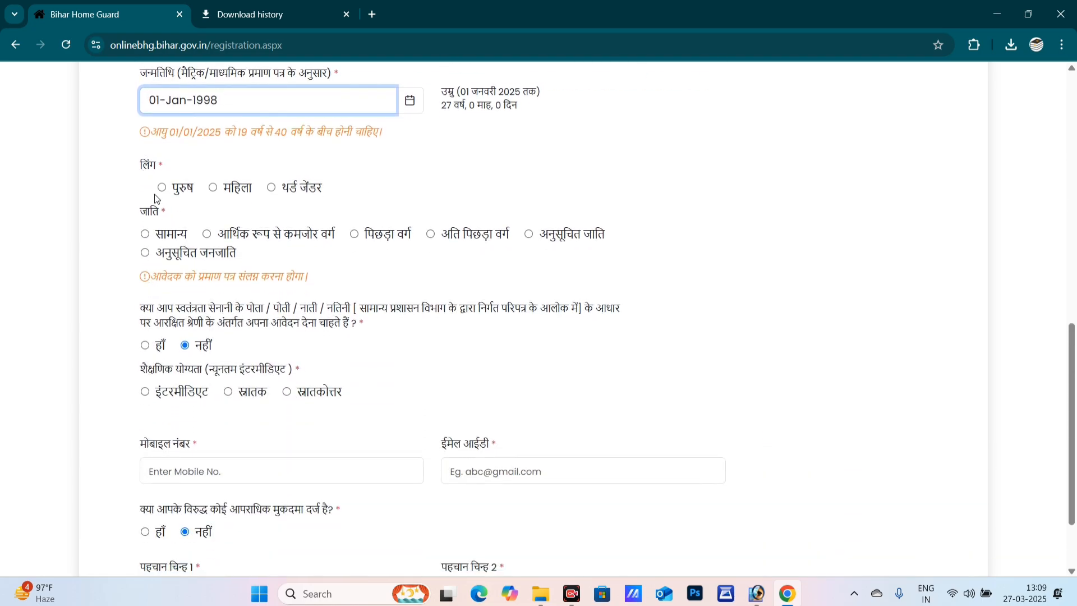
- Mark the applicant as male (पुरुष) and settle on the अनुसूचित जाति caste category
left_click(162, 188)
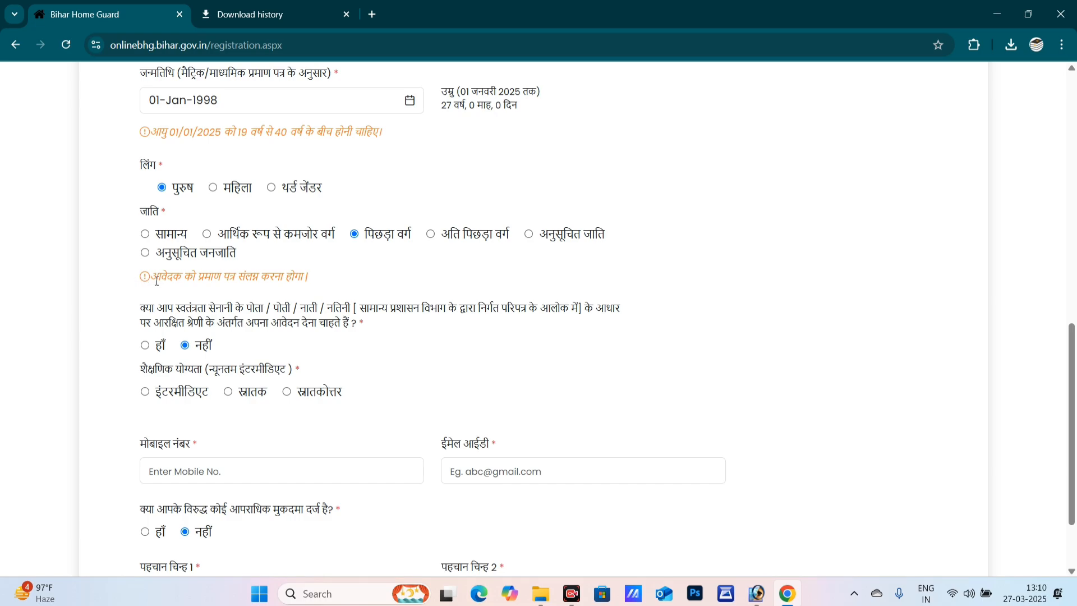
left_click_drag(238, 281, 282, 281)
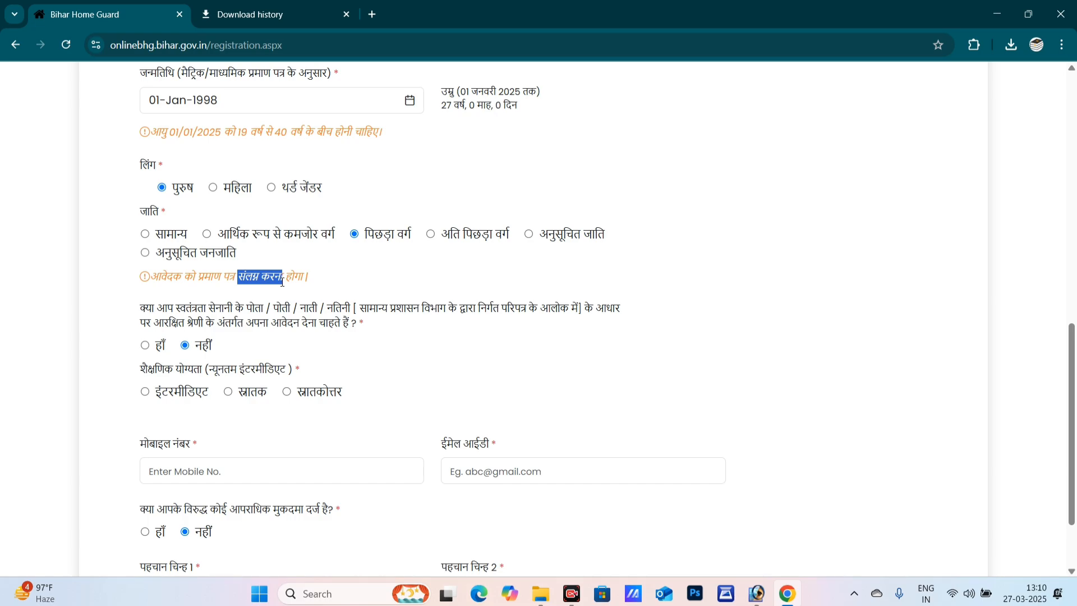
left_click(147, 238)
left_click(532, 235)
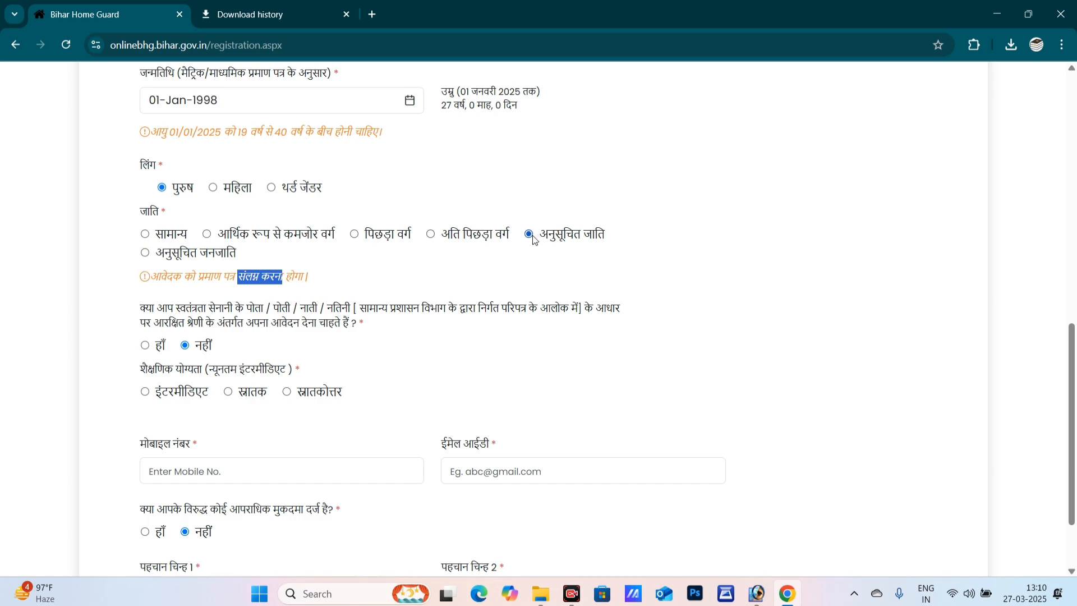
left_click(145, 254)
left_click(530, 235)
scroll(138, 275, "down", 2)
- Keep the freedom-fighter answer at नहीं and set the qualification to स्नातक
left_click(74, 234)
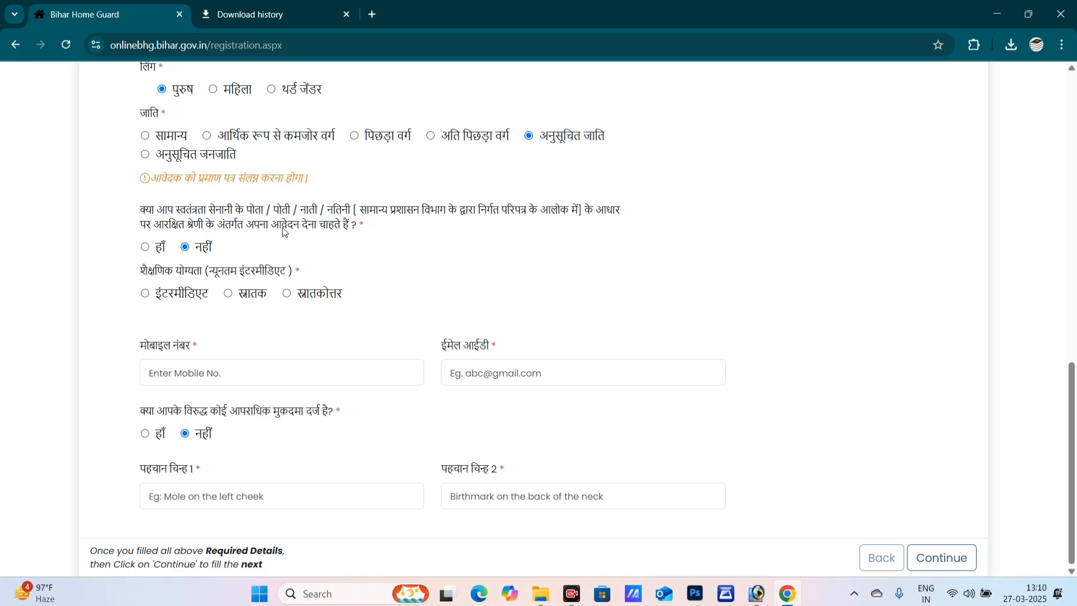
left_click(145, 247)
scroll(324, 337, "up", 3)
scroll(281, 317, "down", 3)
left_click(184, 247)
triple_click(196, 279)
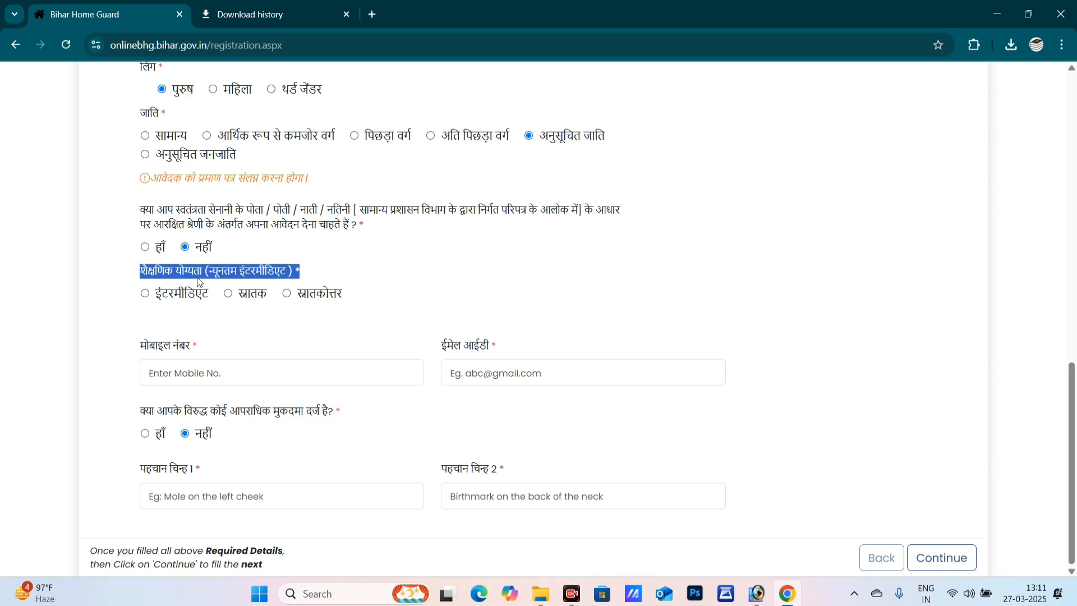
left_click(198, 282)
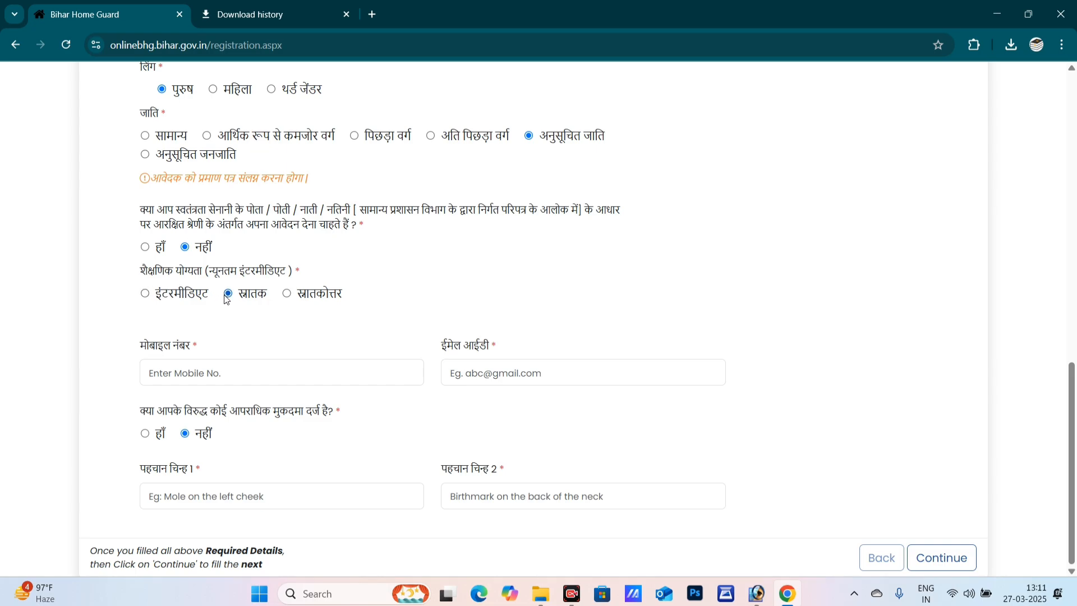
left_click(145, 294)
left_click(228, 294)
- Toggle the criminal-case question to हाँ and back to नहीं
left_click(213, 364)
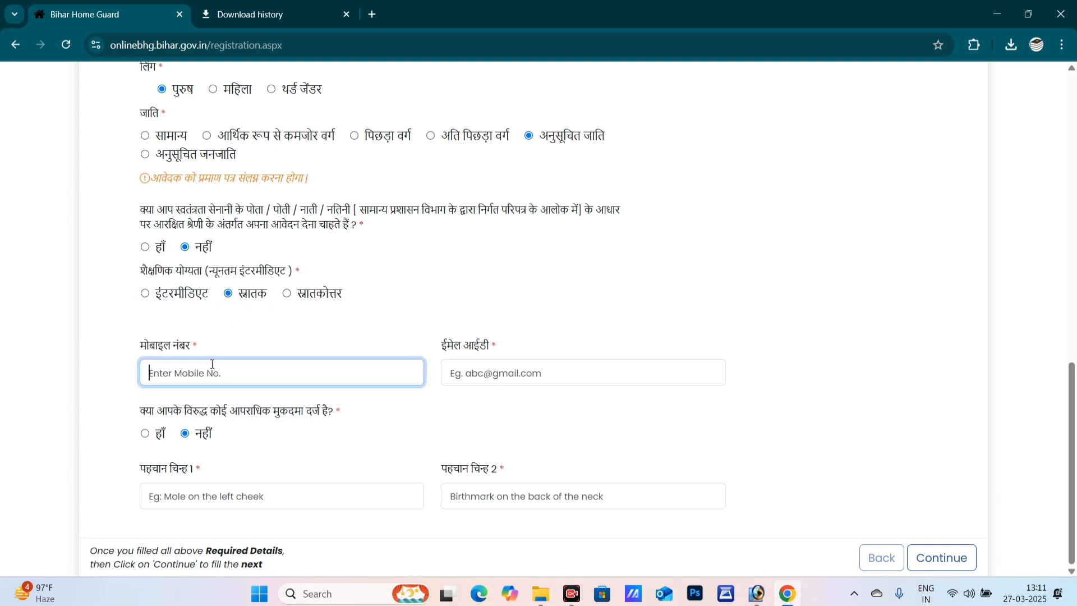
left_click(469, 377)
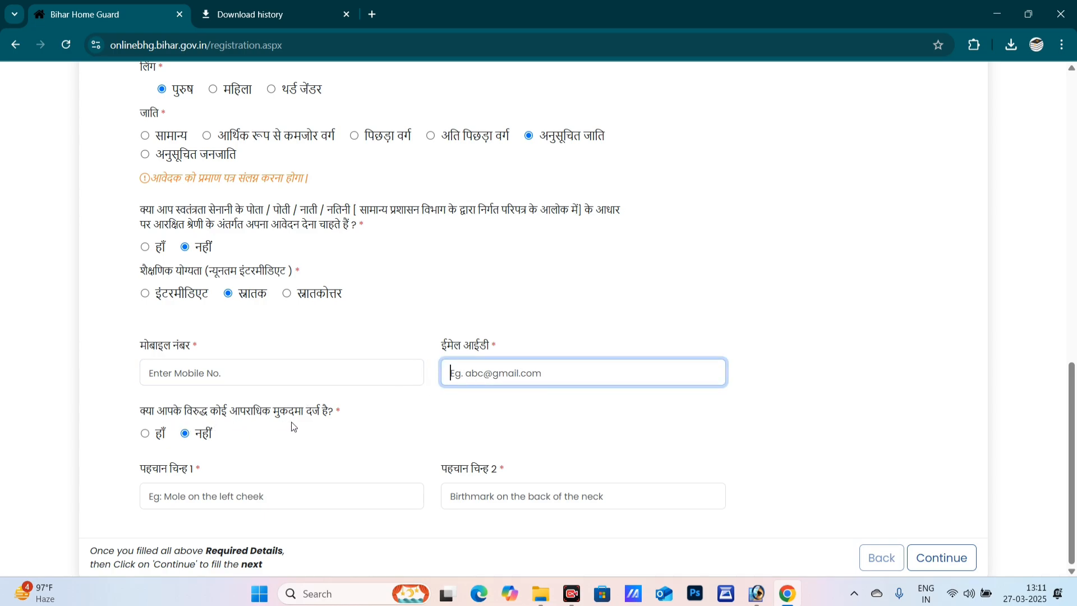
left_click(145, 434)
scroll(250, 431, "down", 1)
left_click(466, 430)
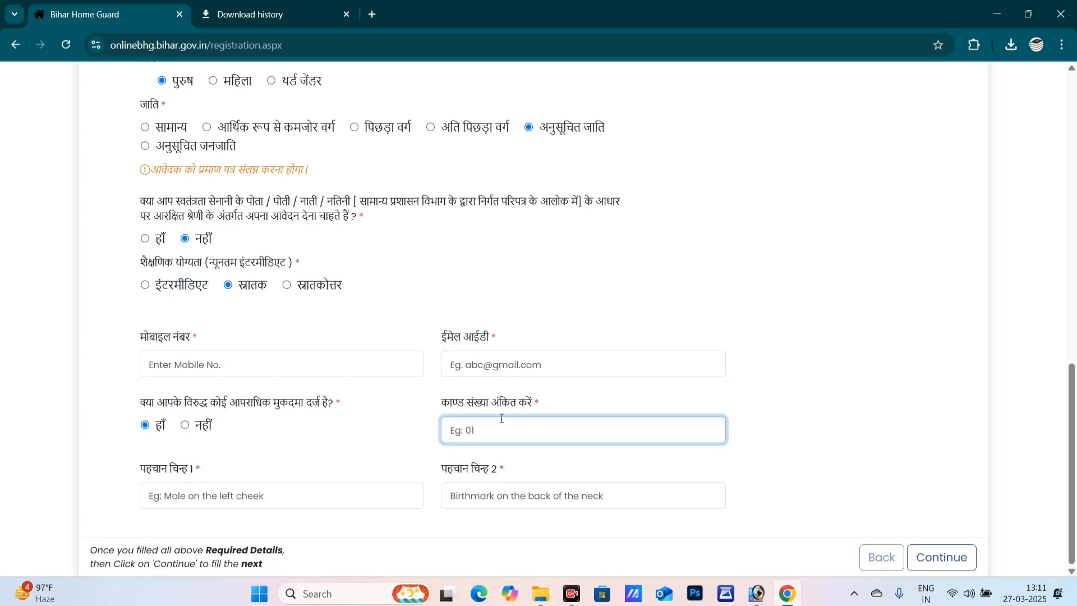
left_click(184, 425)
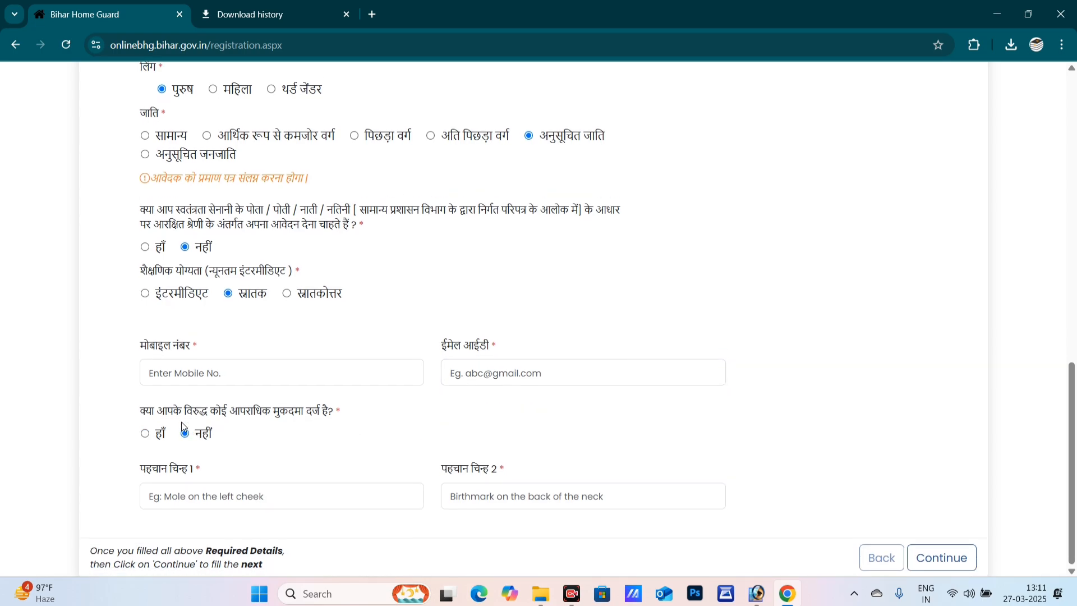
- Enter identification marks 'A MOLE MARK ON THE CHEST' and 'NO MARK'
left_click(223, 486)
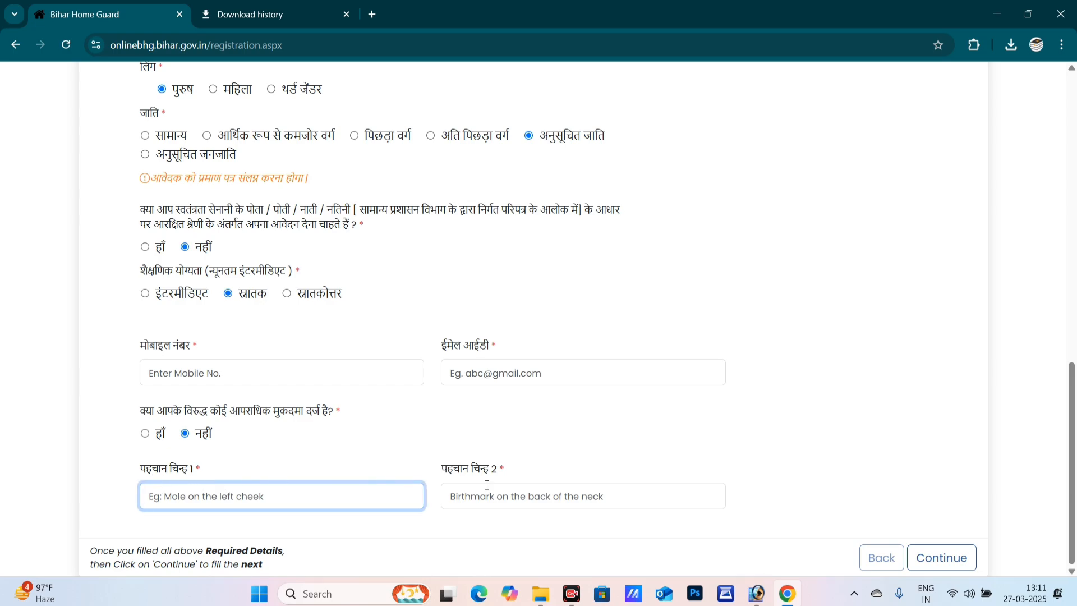
type("A MOLE MARK ON THE CHEST")
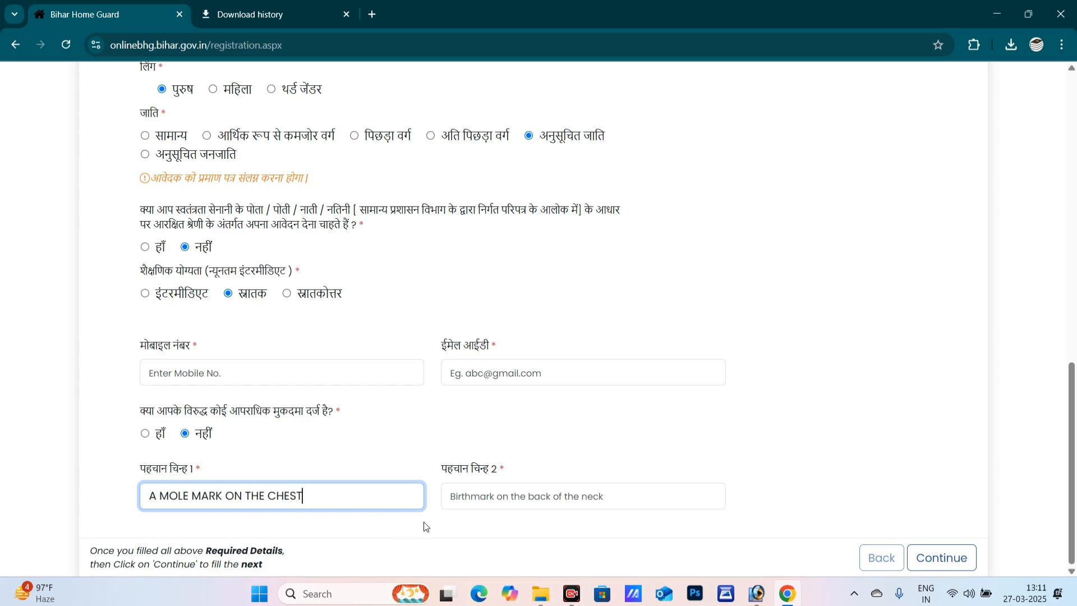
left_click(495, 505)
type("NO MARK")
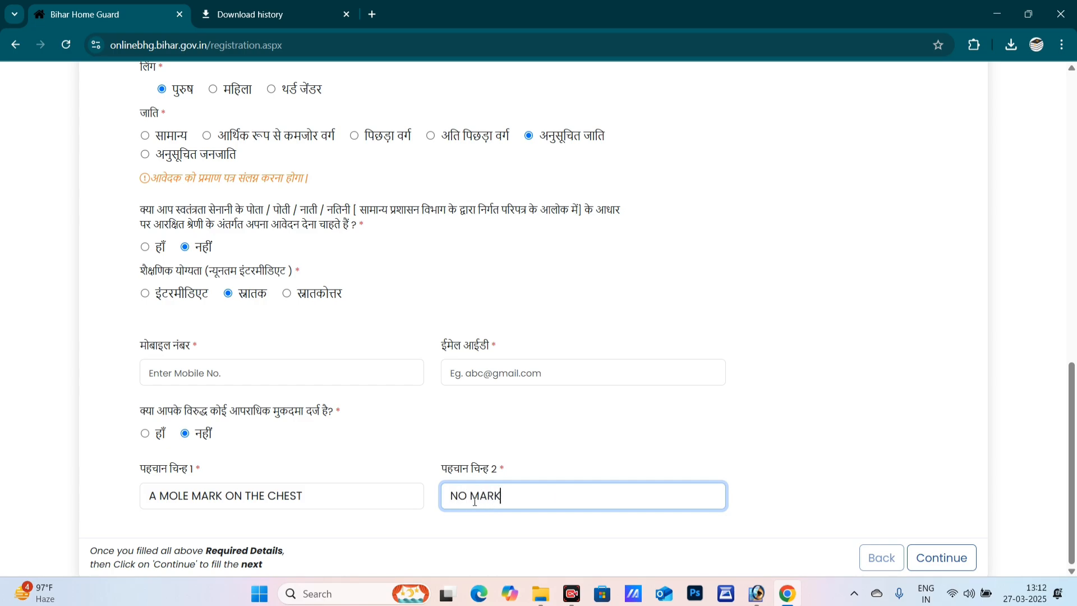
left_click(905, 553)
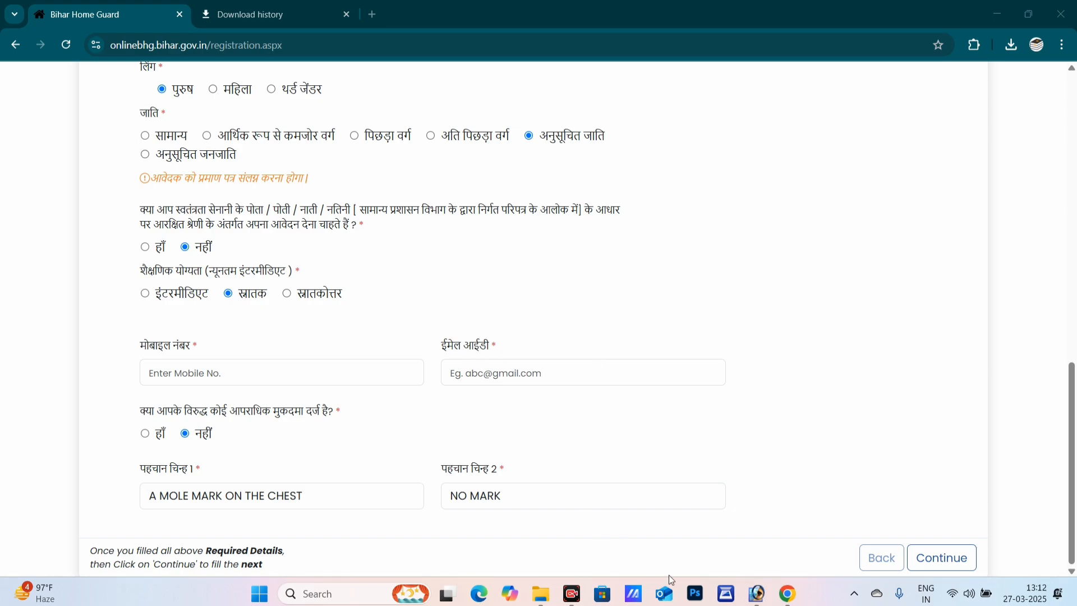
- Continue to the Upload Documents step and review the photo upload guidelines
left_click(945, 559)
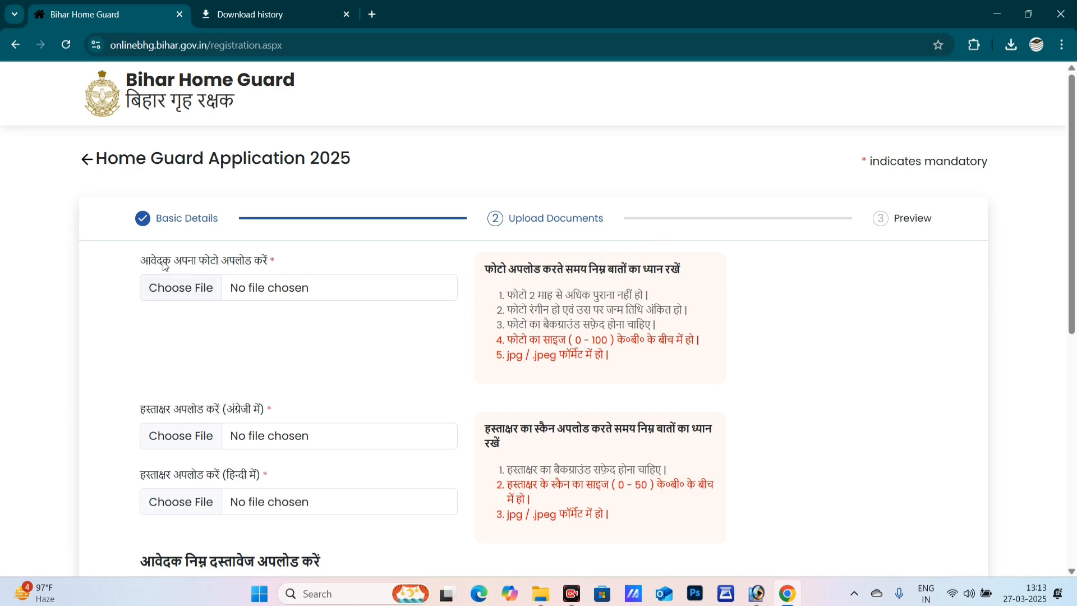
left_click_drag(149, 262, 172, 263)
left_click_drag(498, 270, 592, 272)
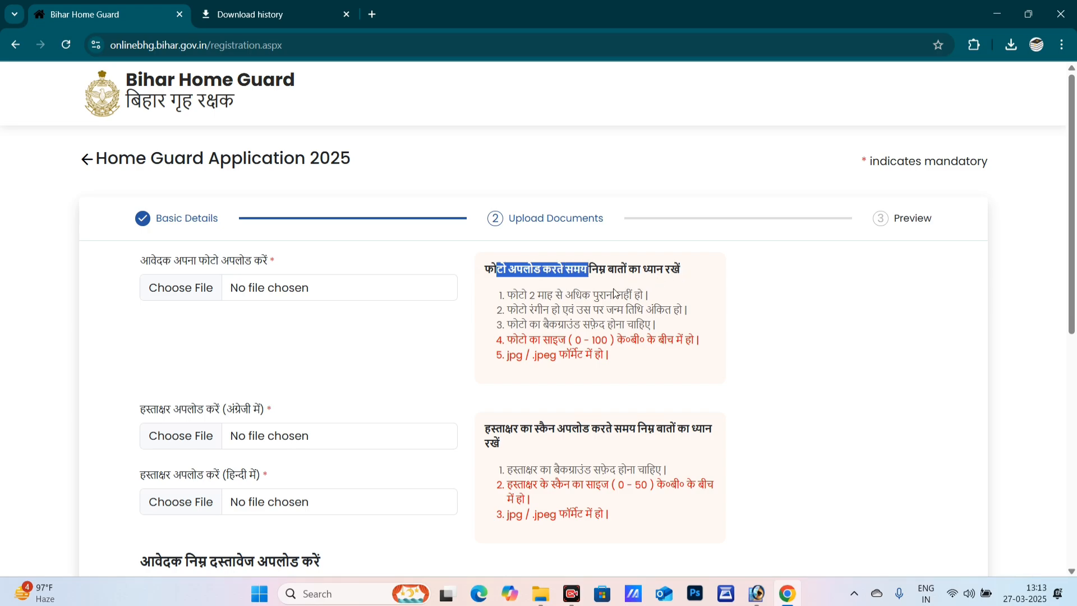
left_click_drag(518, 295, 519, 307)
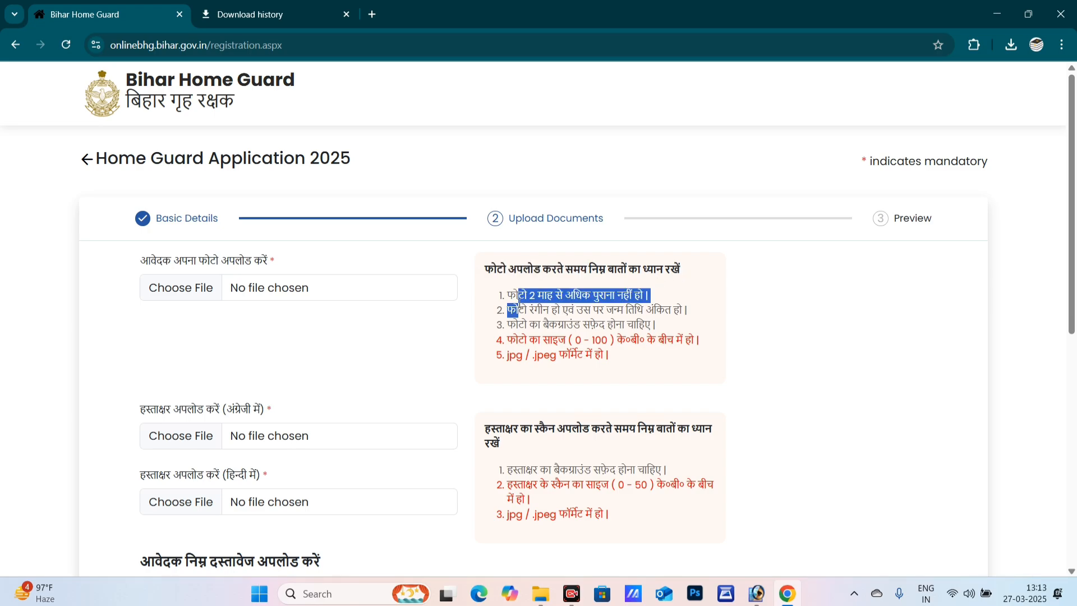
left_click(666, 284)
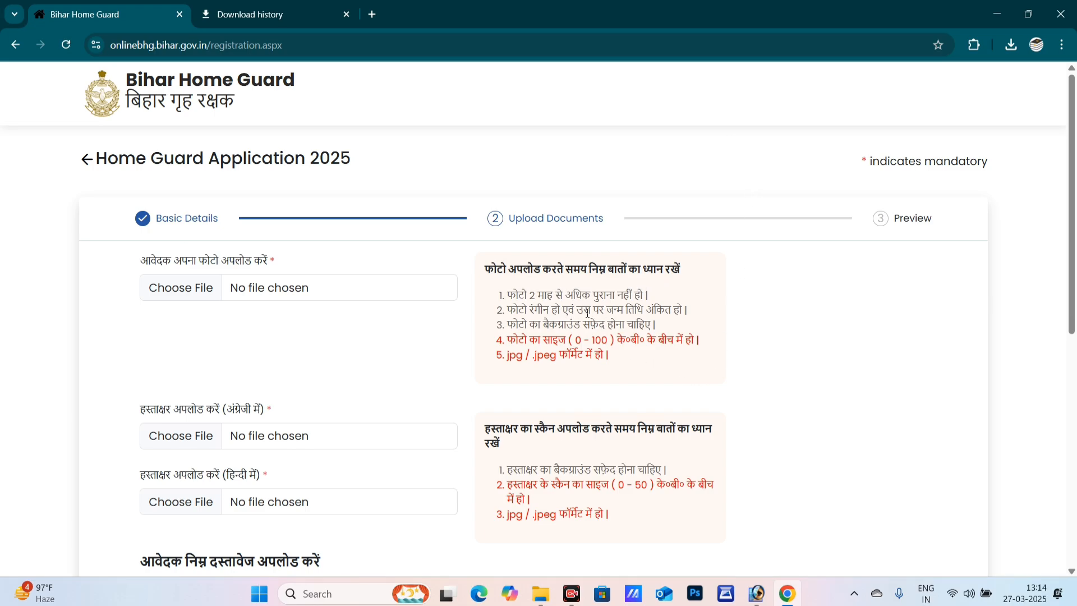
left_click_drag(594, 312, 624, 312)
left_click_drag(543, 327, 672, 342)
left_click(603, 332)
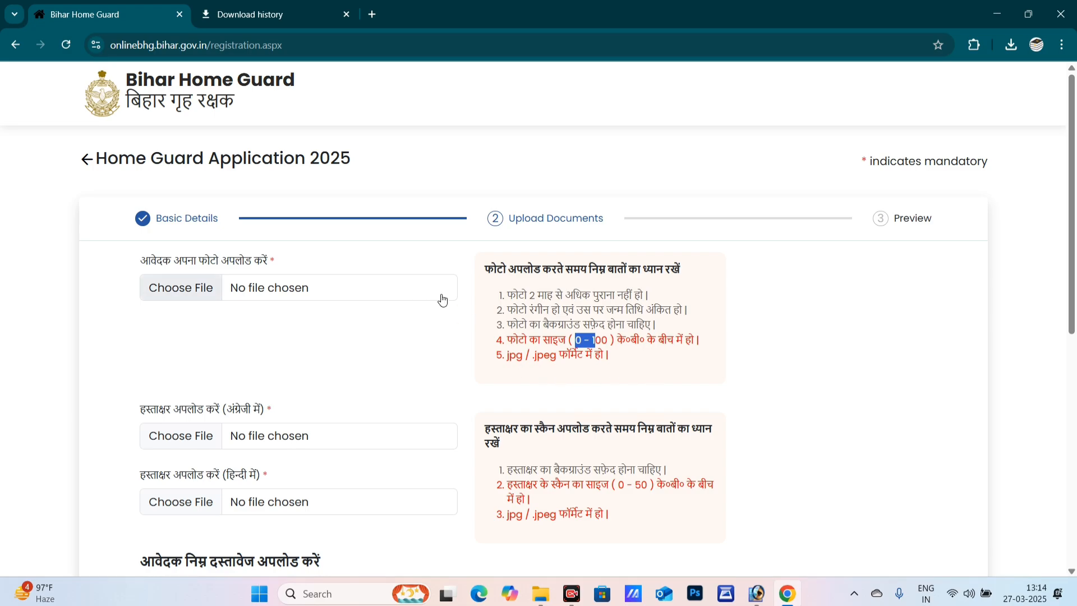
scroll(526, 288, "down", 1)
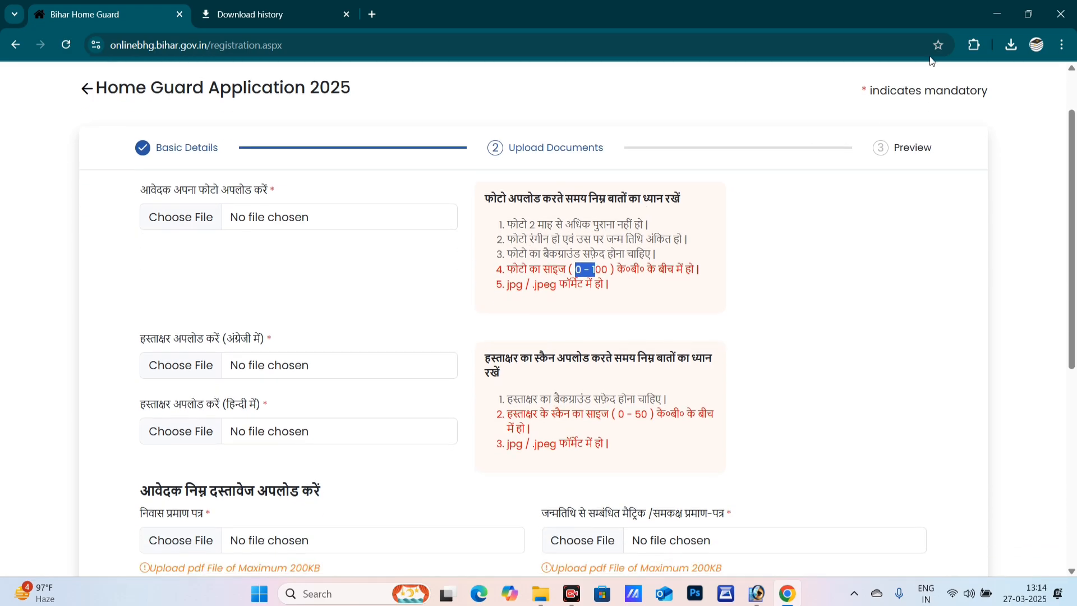
- View 12222.jpg from the desktop's BIHAR POLICE 22 folder in Photos, then return to Chrome
left_click(993, 15)
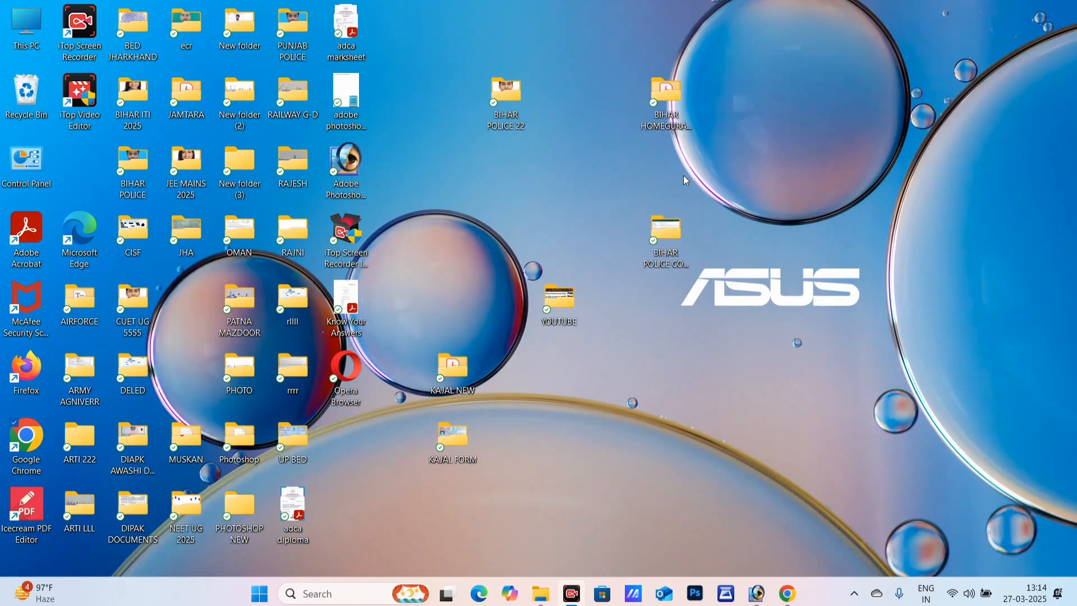
left_click(504, 98)
double_click(505, 98)
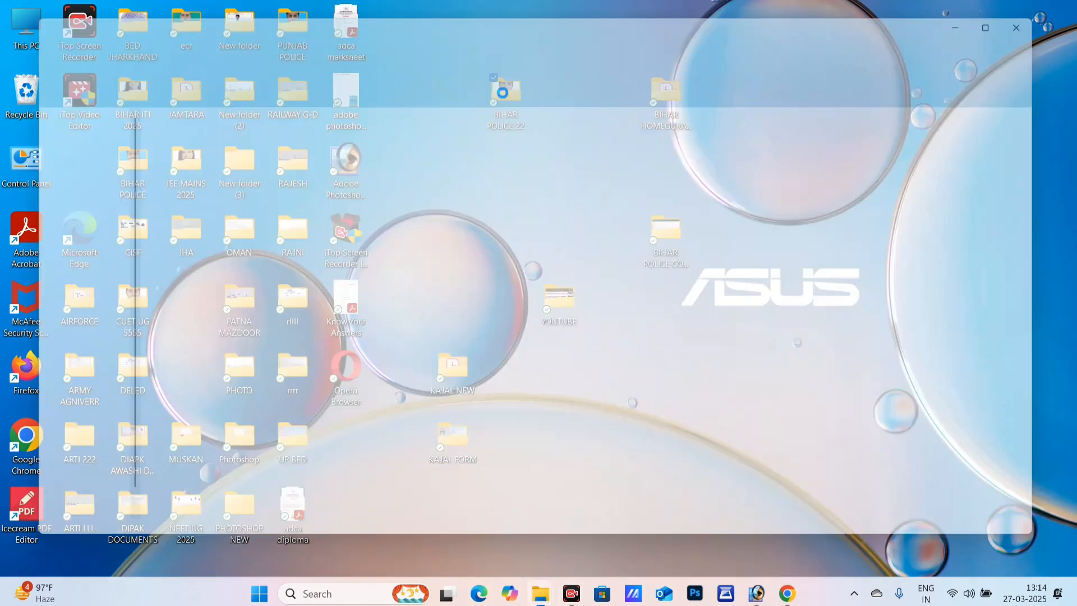
left_click(406, 134)
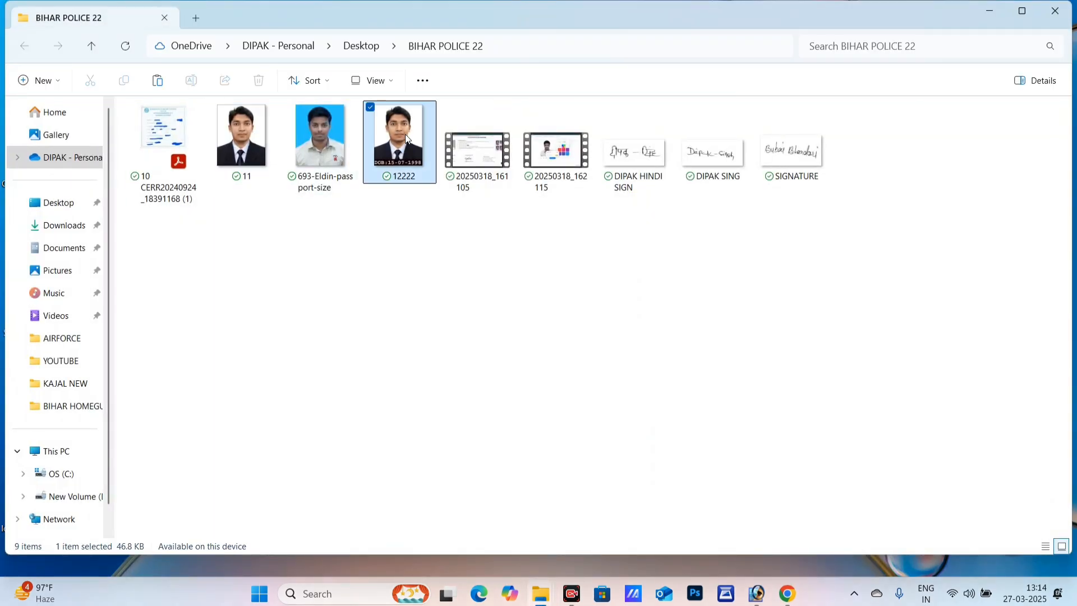
double_click(405, 133)
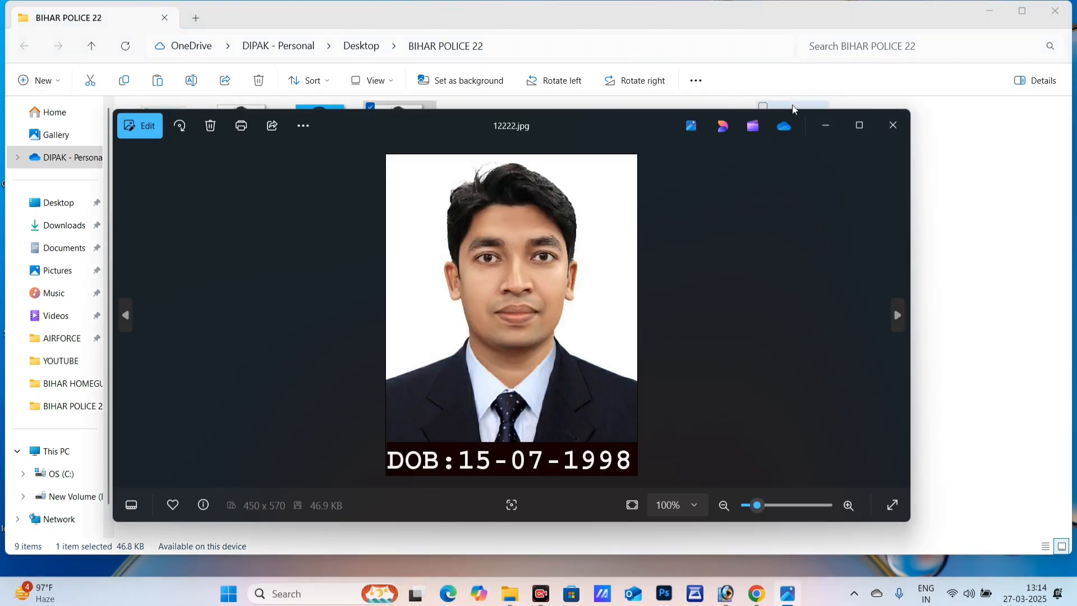
left_click(858, 124)
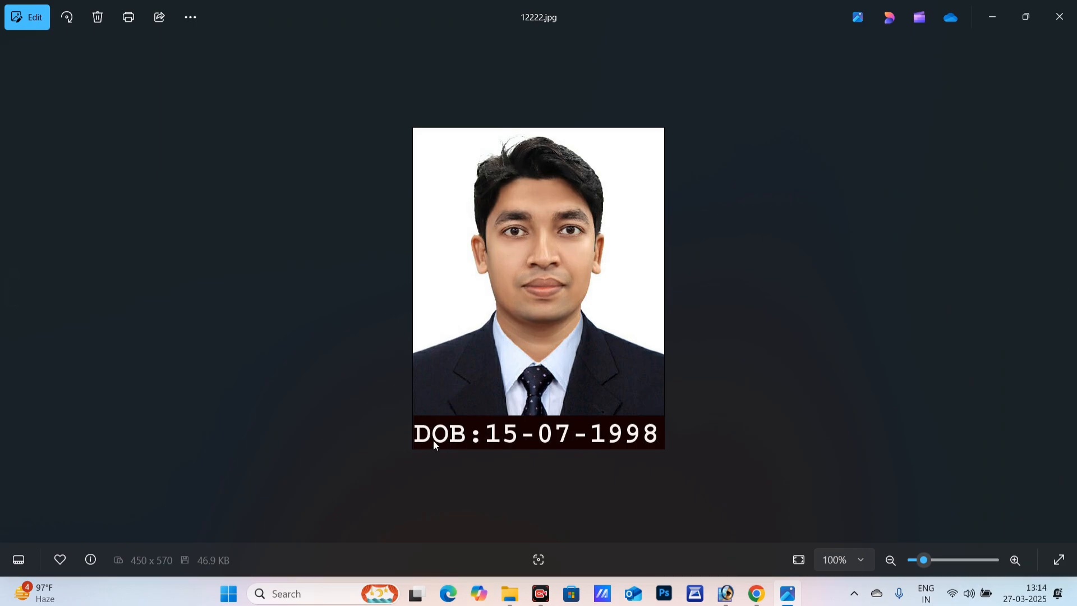
left_click(1001, 12)
left_click(987, 12)
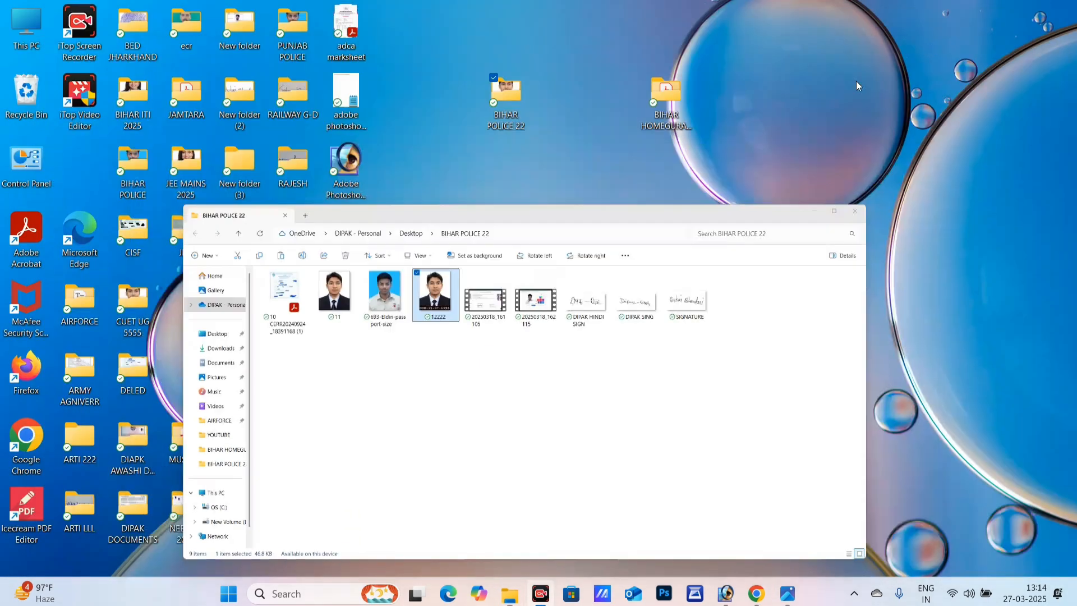
left_click(753, 596)
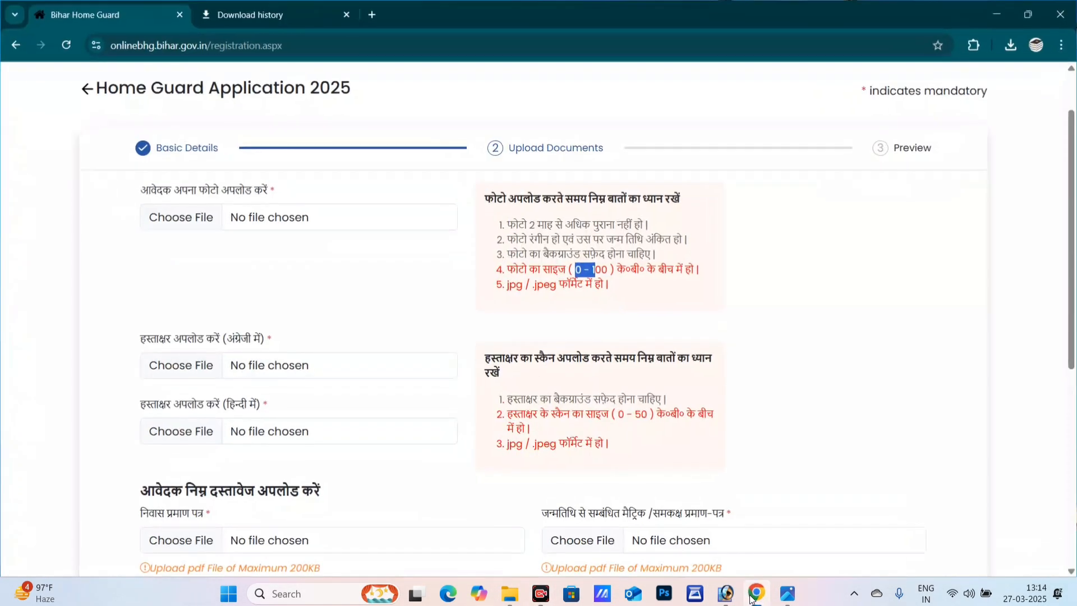
scroll(349, 260, "down", 3)
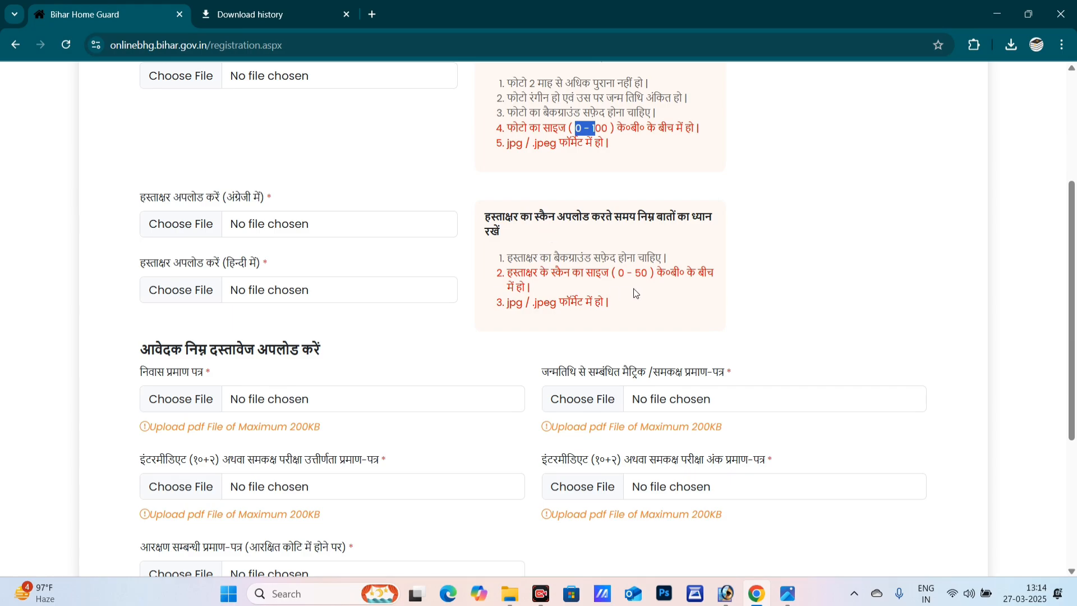
left_click_drag(619, 273, 633, 275)
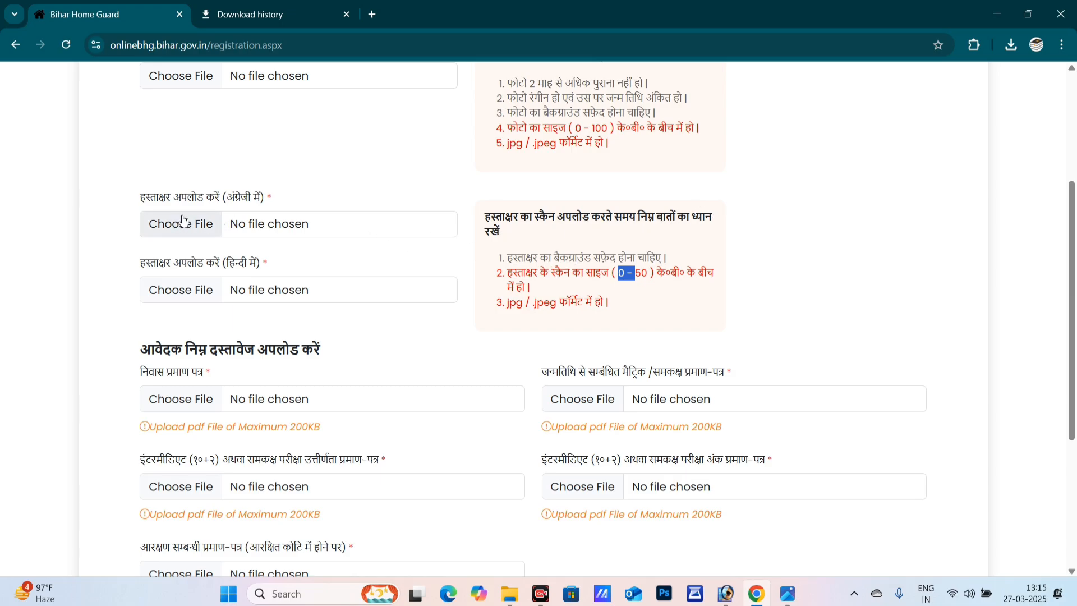
left_click_drag(235, 203, 240, 202)
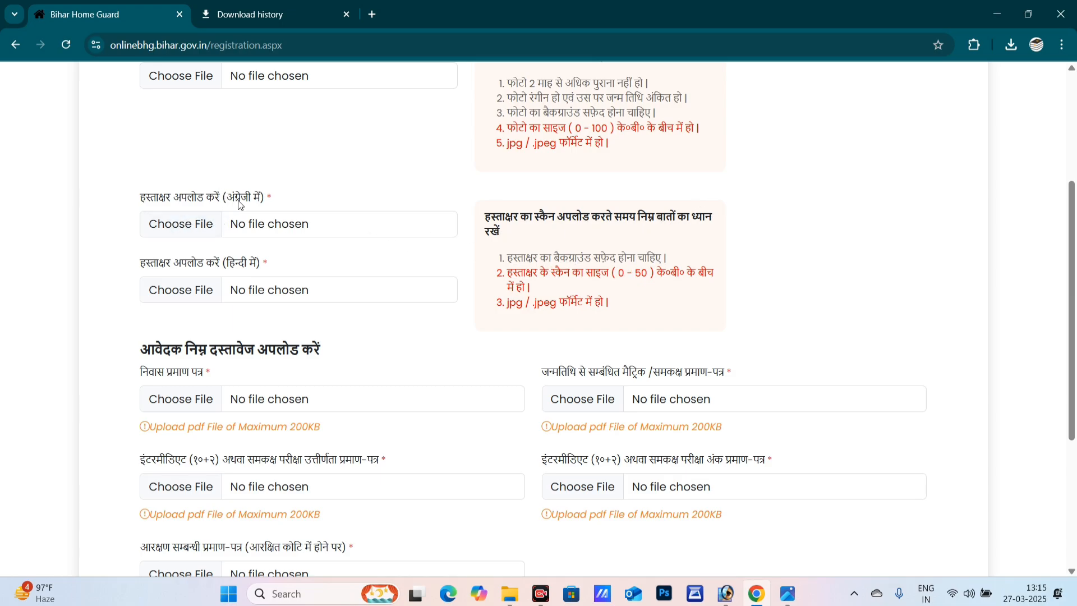
left_click_drag(212, 266, 225, 268)
scroll(341, 222, "down", 4)
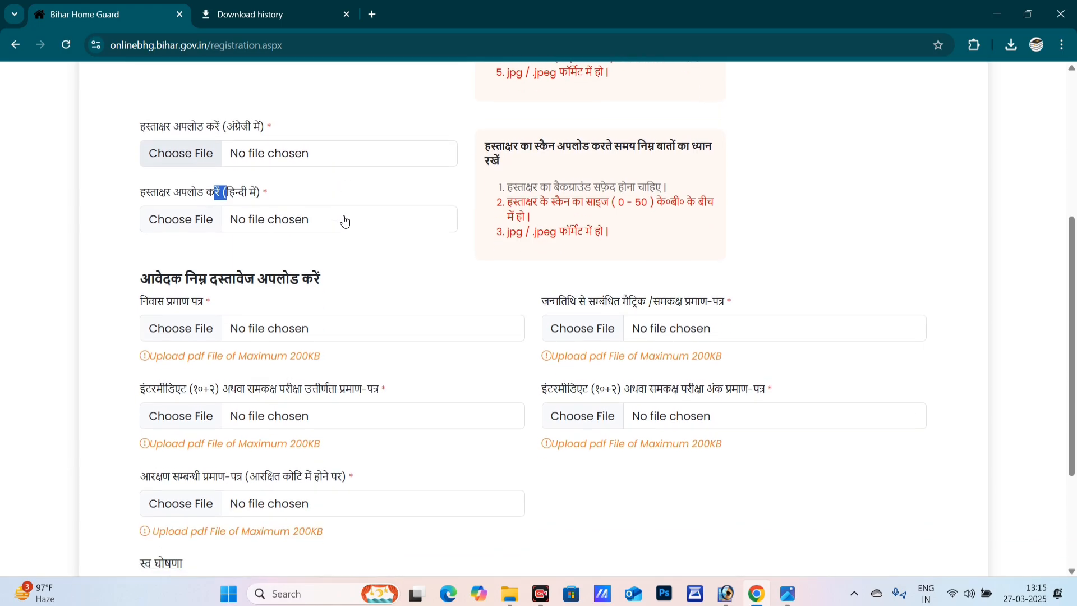
scroll(305, 219, "up", 5)
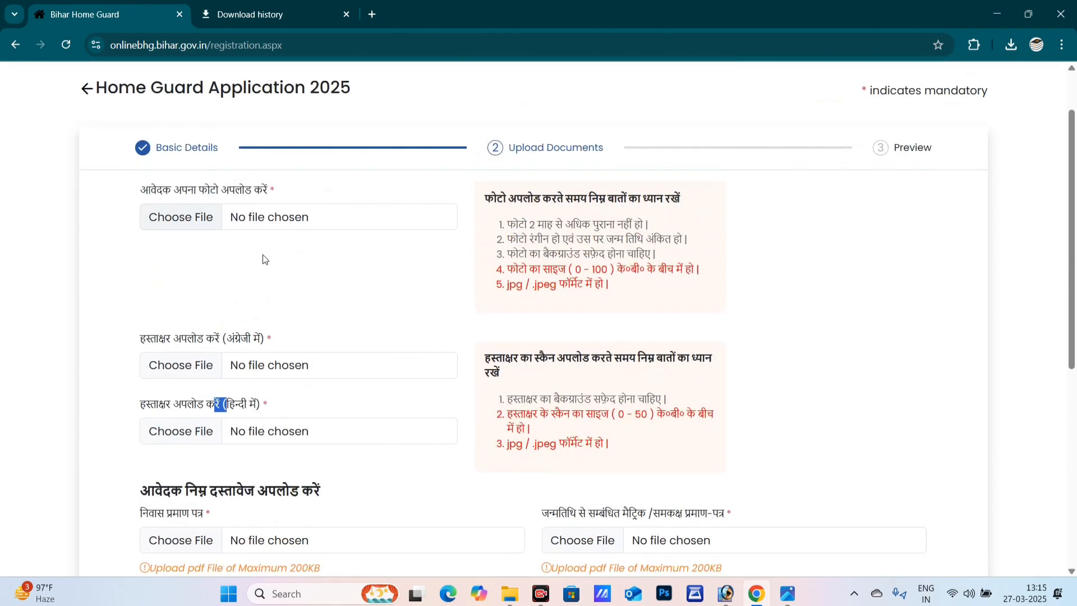
- Attach 12222.jpg from Desktop\BIHAR POLICE 22 as the applicant's photo
left_click(177, 222)
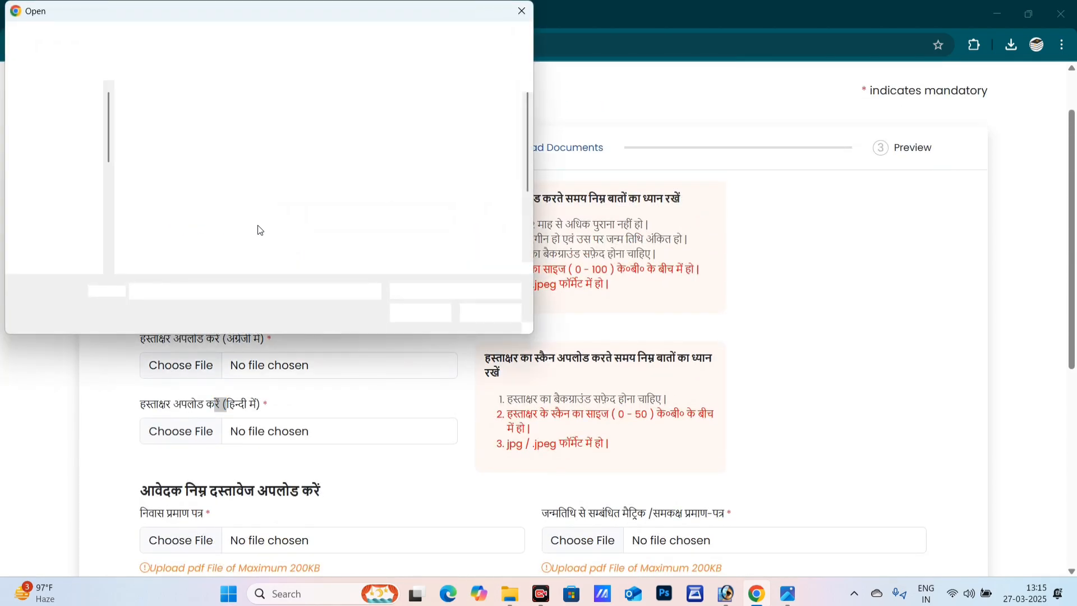
scroll(301, 177, "down", 2)
scroll(301, 176, "up", 3)
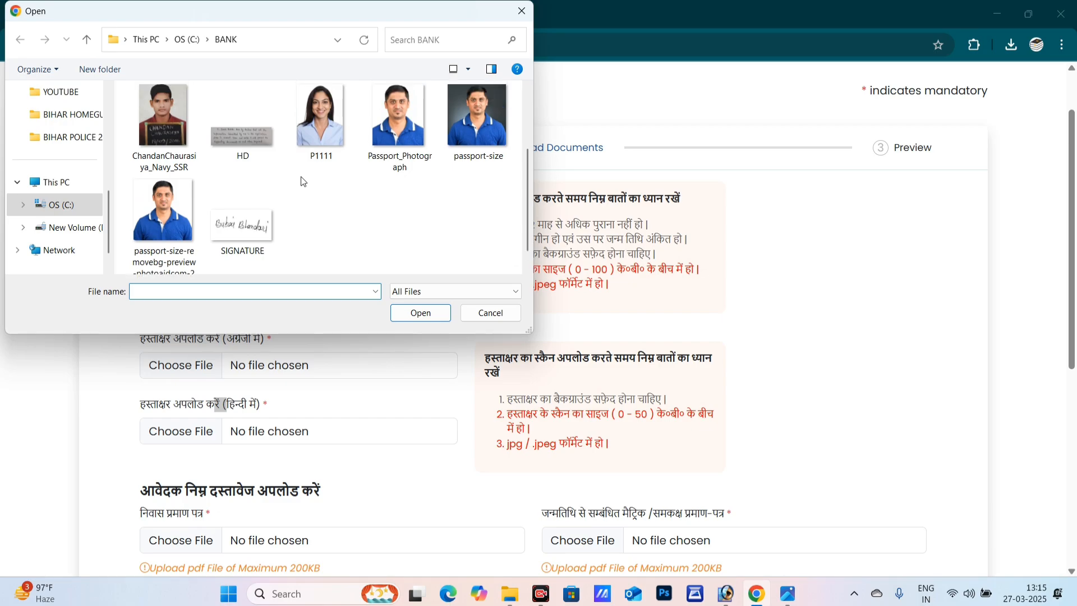
left_click(73, 179)
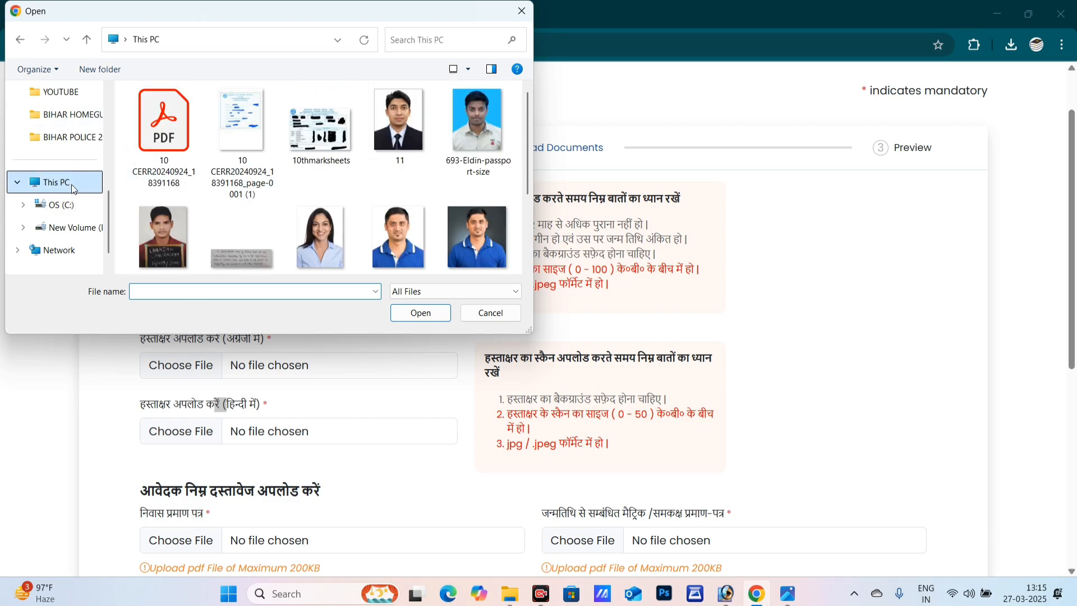
scroll(90, 152, "up", 5)
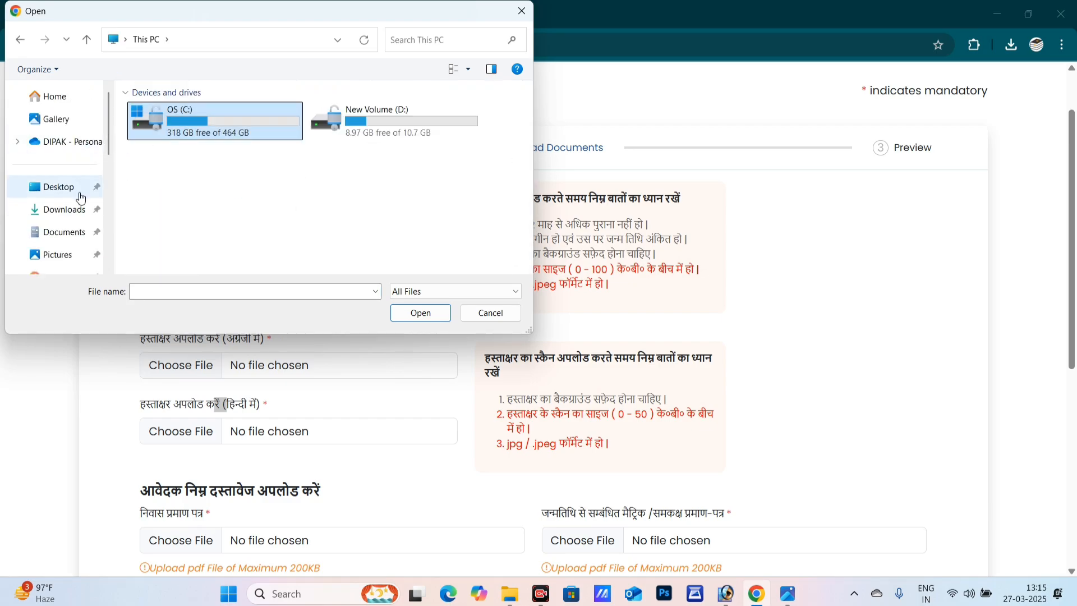
left_click(60, 188)
left_click(206, 128)
type("bihar i")
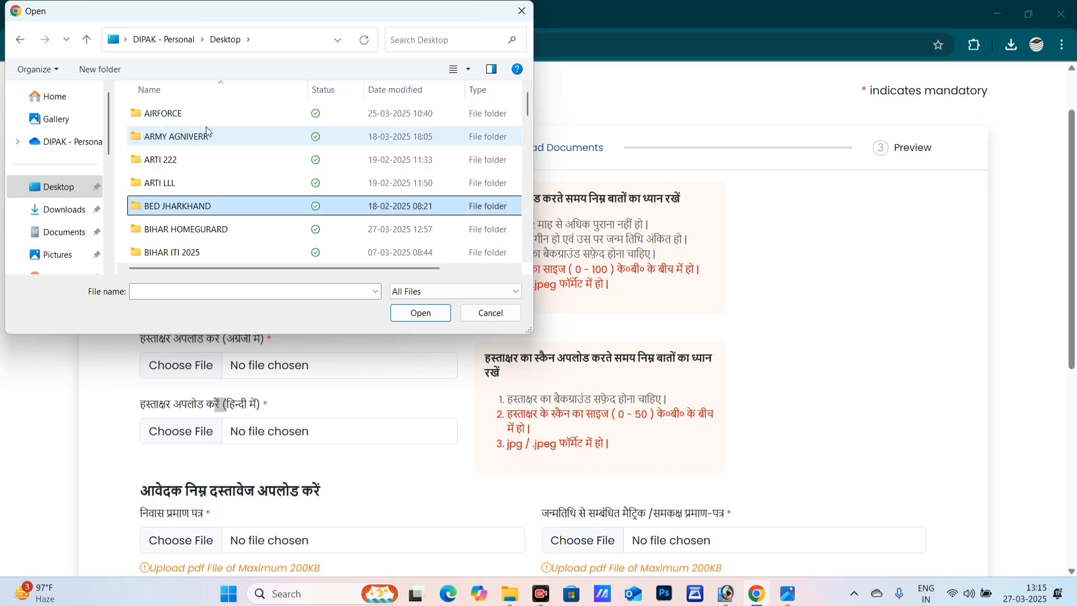
key("Down")
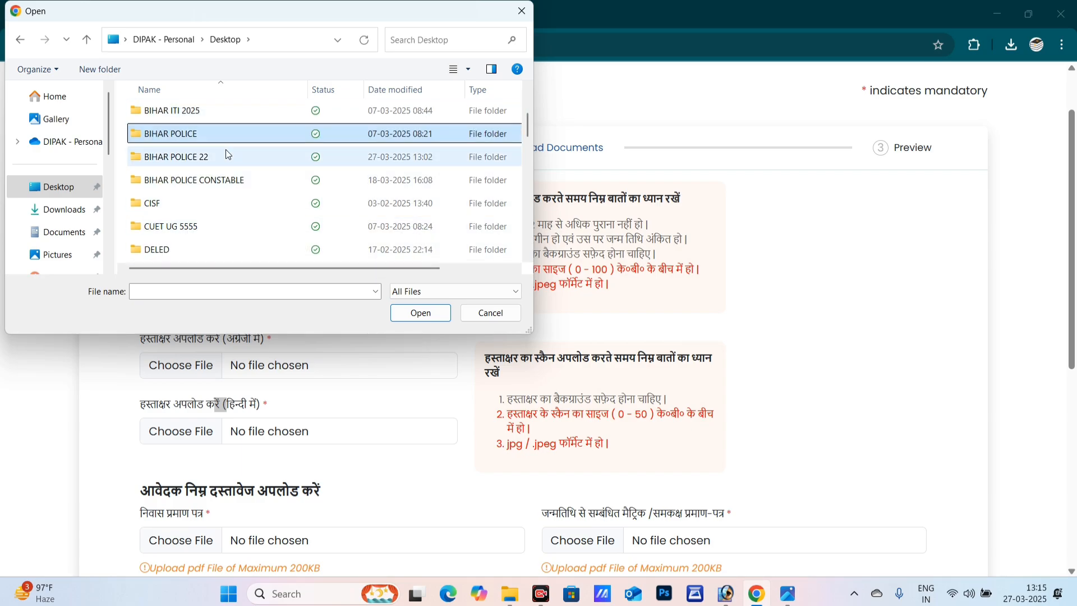
double_click(226, 150)
left_click(398, 168)
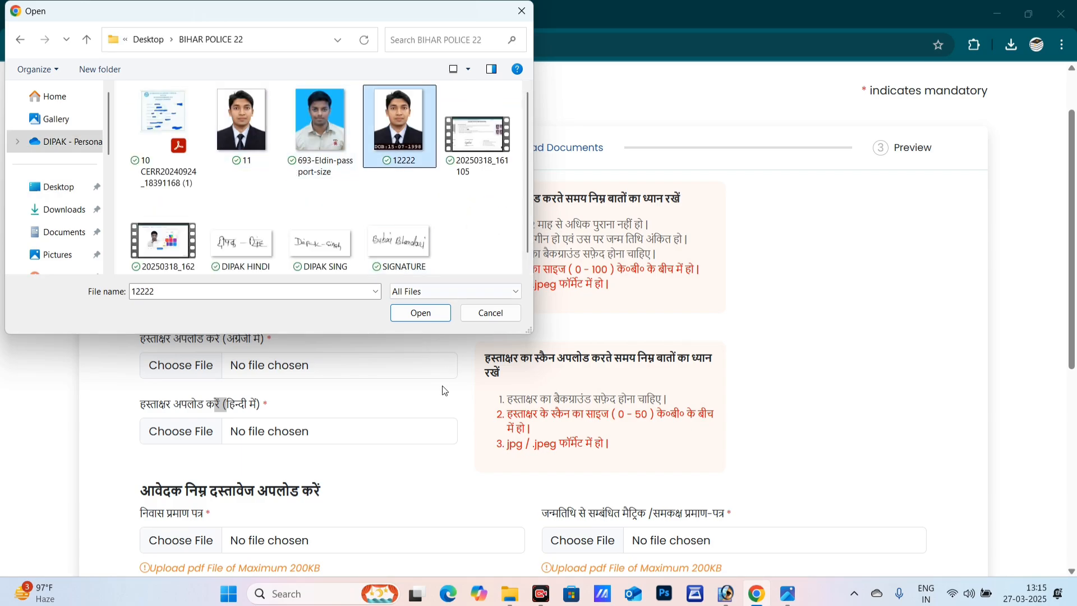
left_click(420, 313)
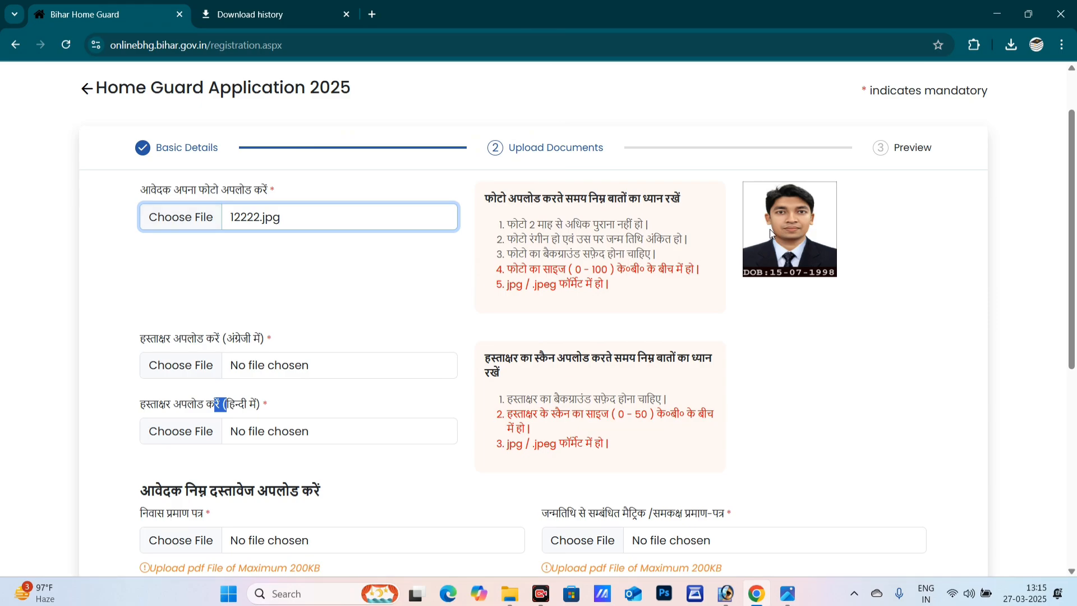
- Attach the English signature image from the same folder
scroll(448, 357, "down", 1)
left_click(175, 298)
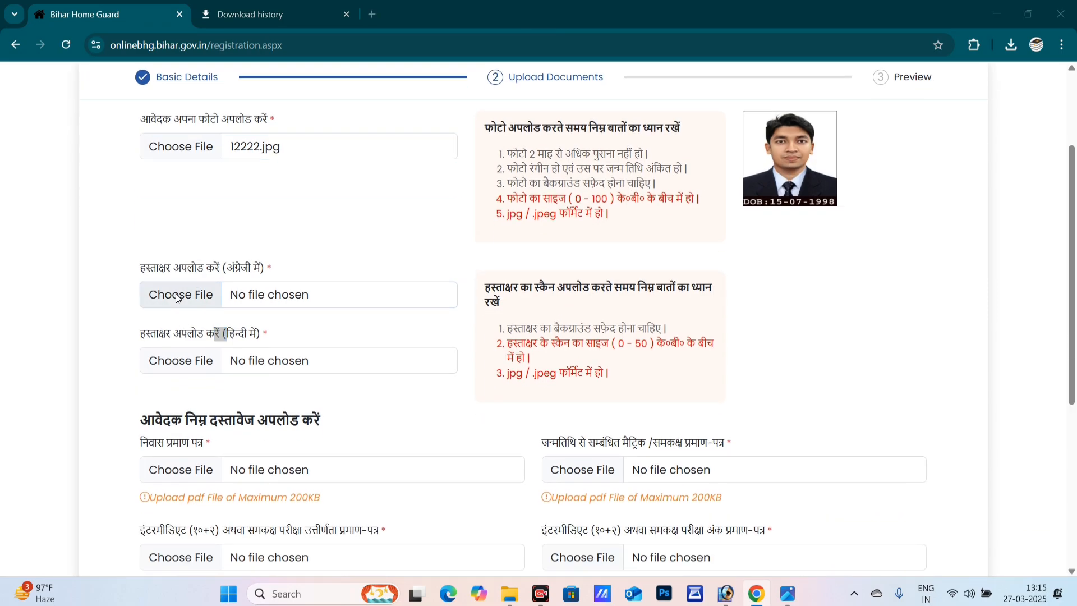
scroll(349, 194, "down", 1)
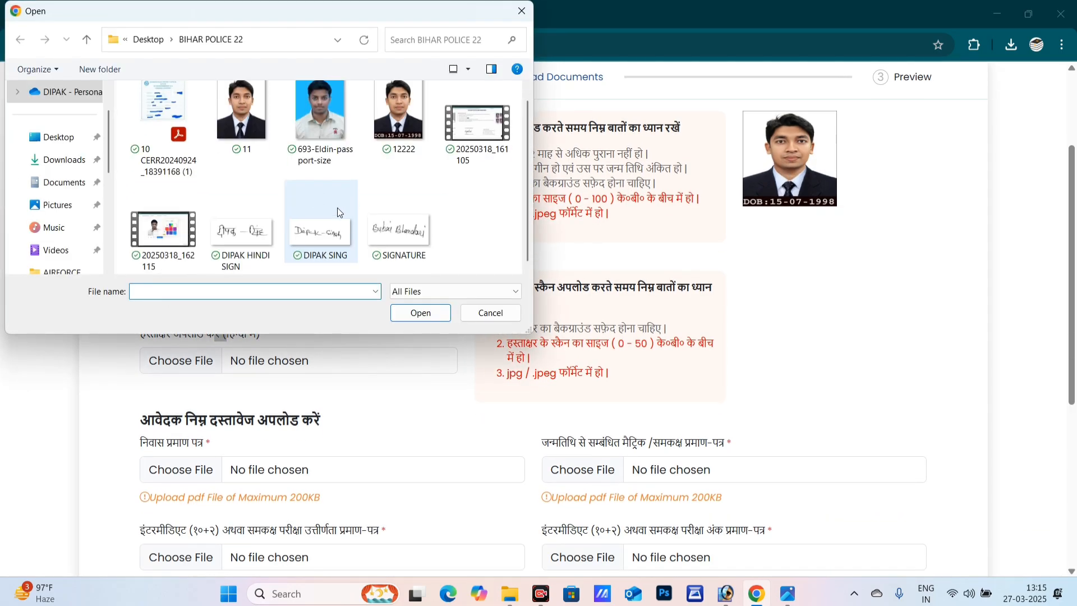
left_click(338, 208)
left_click(415, 313)
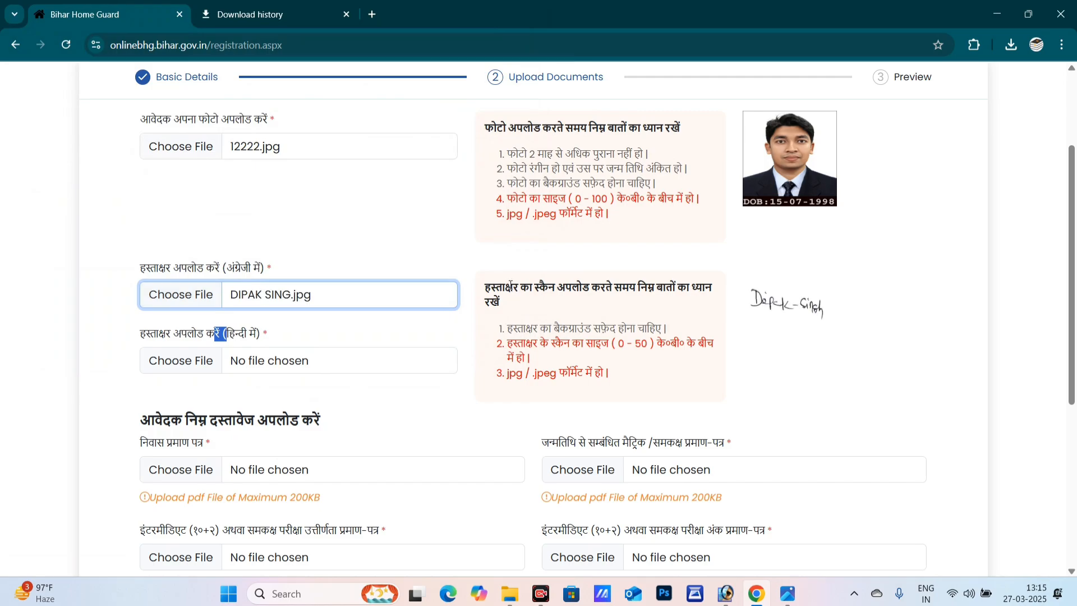
- Attach the Hindi signature image to the Hindi signature field
scroll(166, 235, "down", 2)
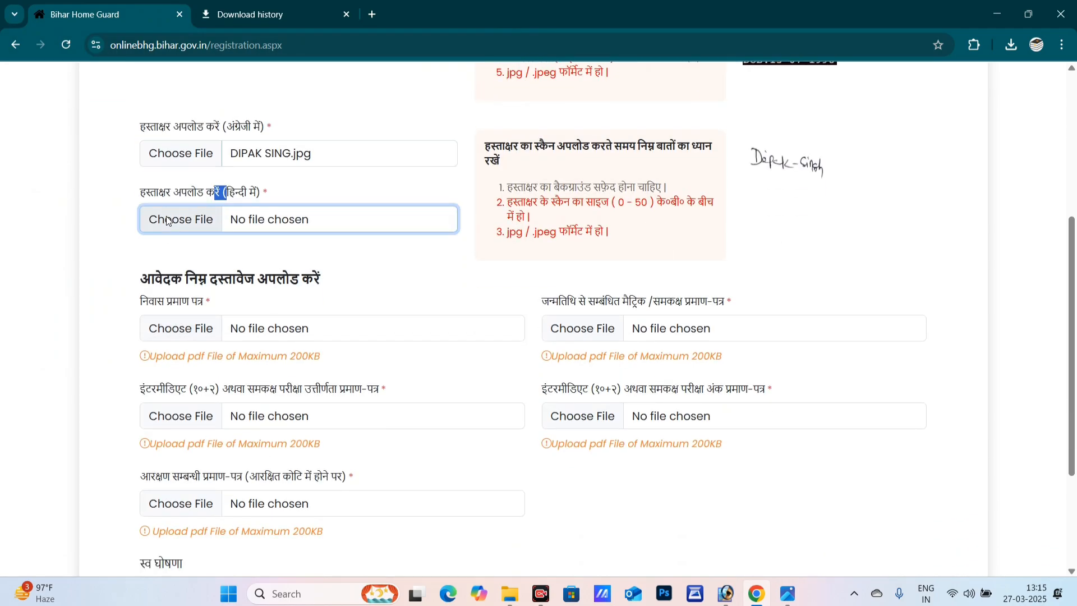
left_click(167, 220)
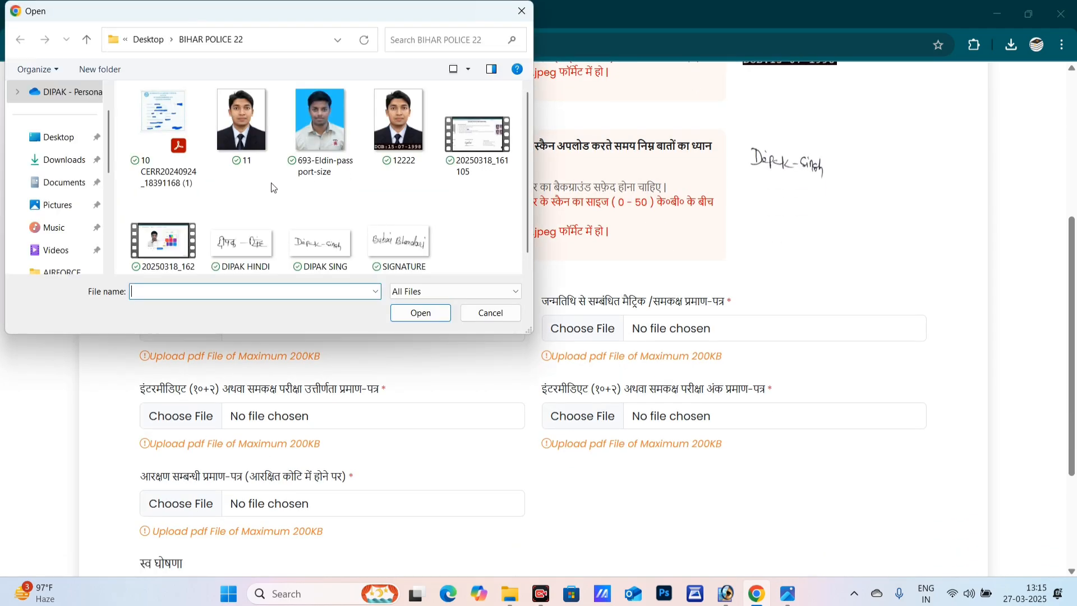
scroll(258, 234, "down", 1)
left_click(258, 233)
left_click(405, 317)
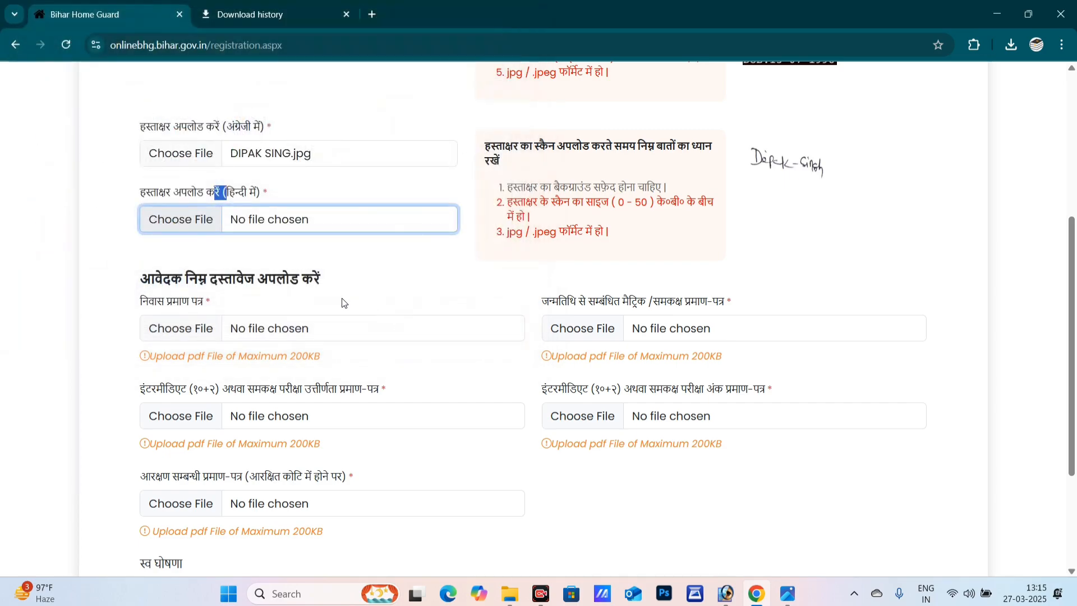
scroll(315, 332, "down", 3)
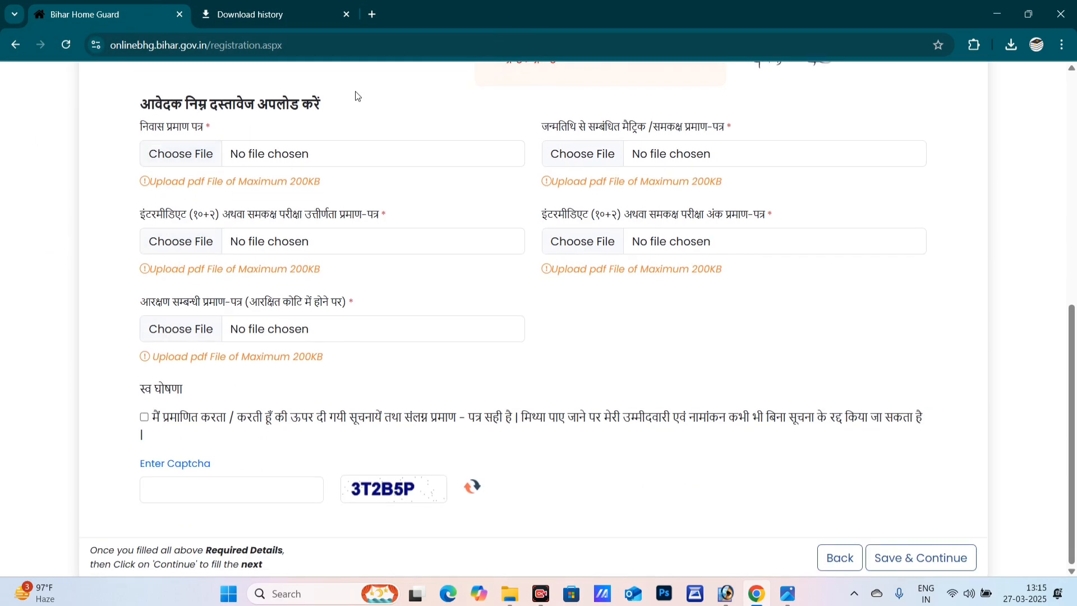
left_click_drag(142, 131, 201, 132)
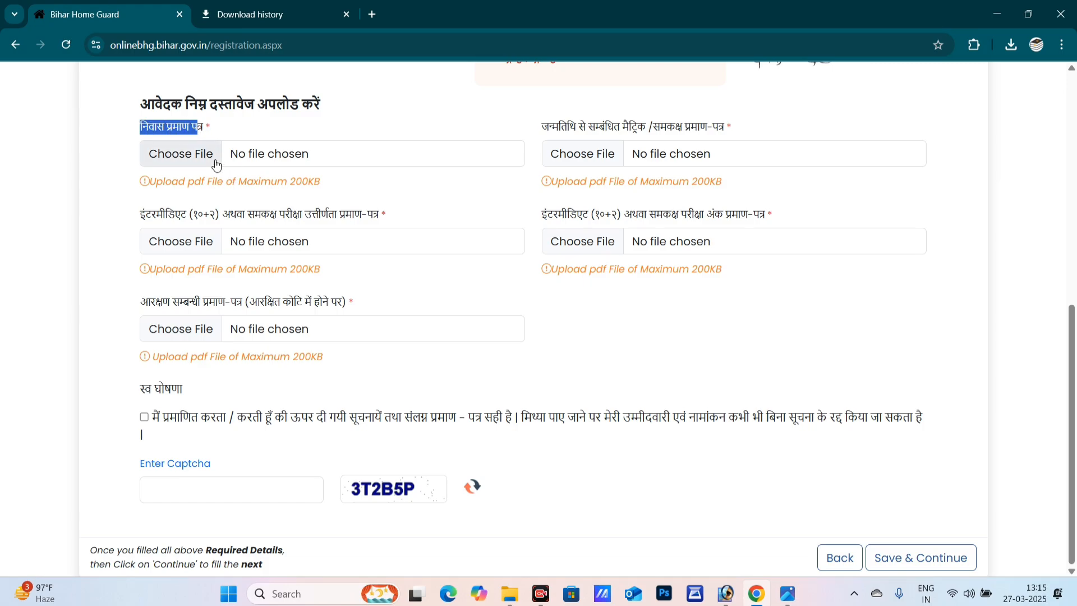
left_click(184, 183)
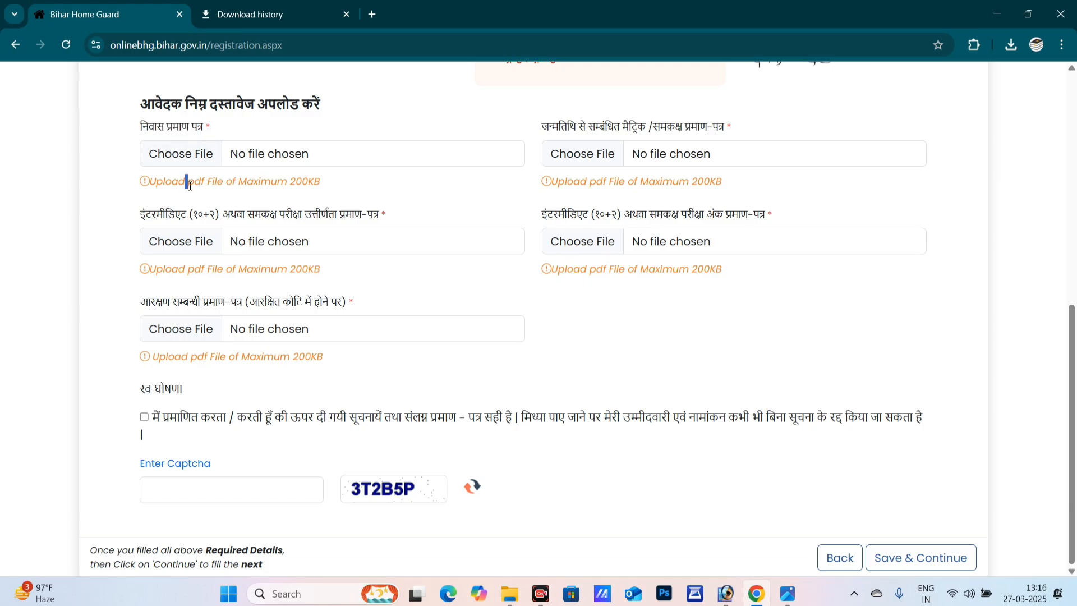
scroll(344, 211, "up", 7)
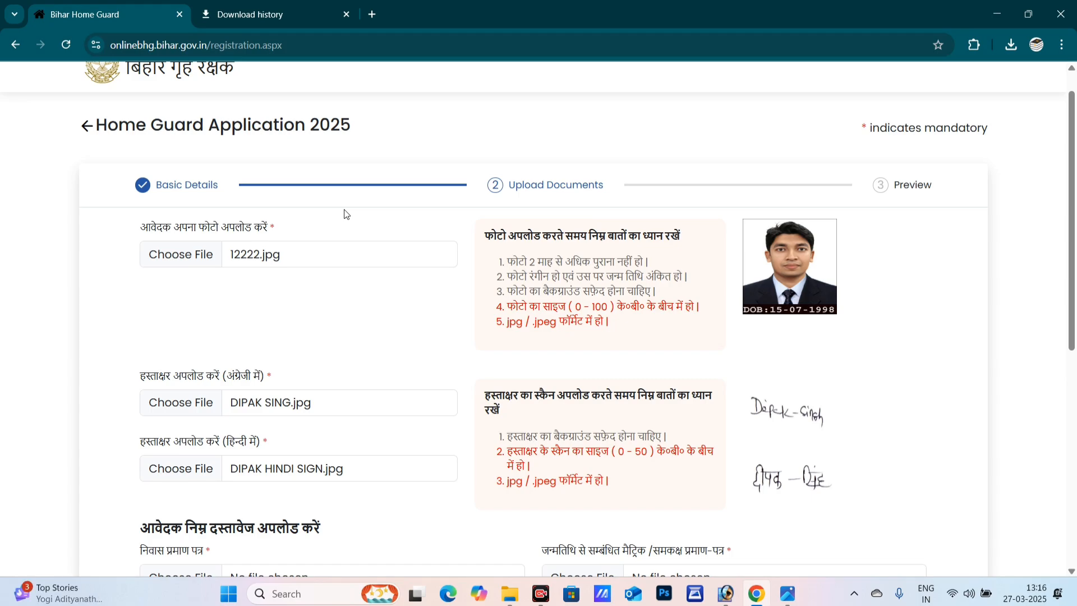
scroll(389, 260, "down", 3)
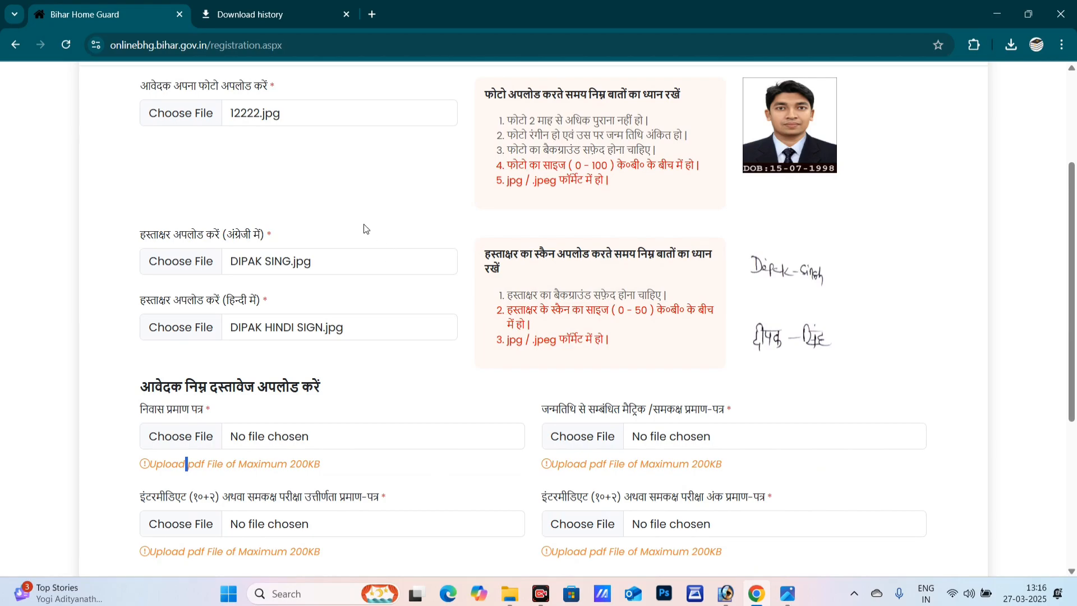
scroll(392, 292, "down", 4)
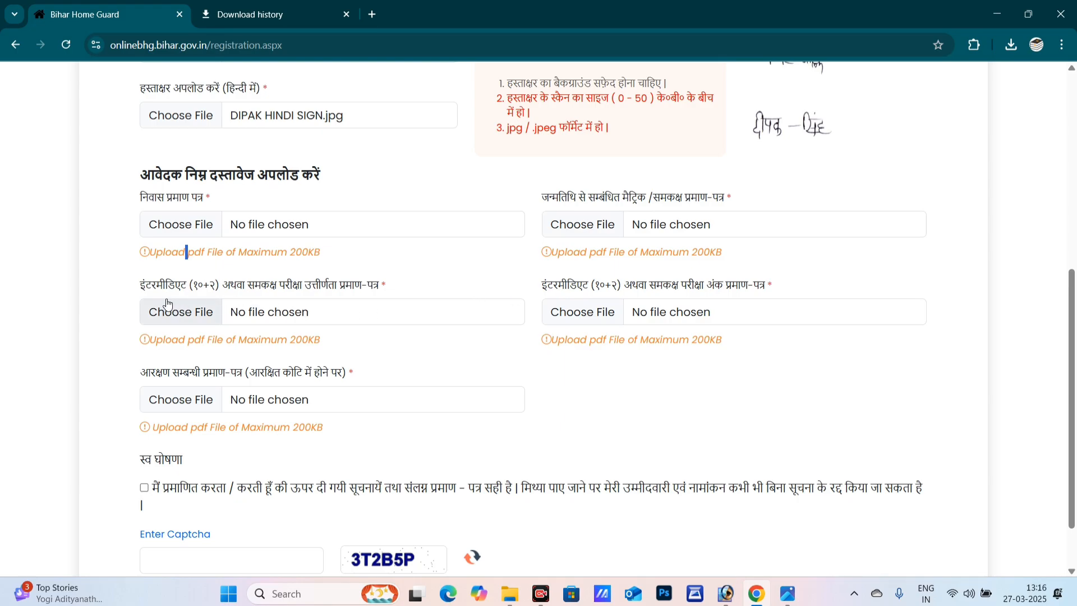
left_click_drag(141, 287, 345, 286)
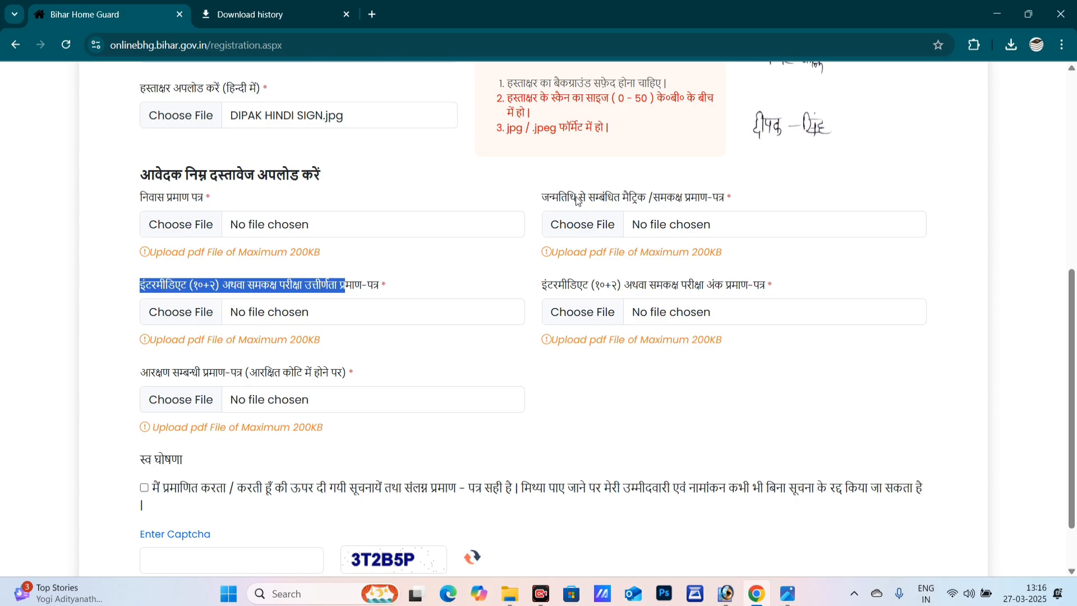
left_click_drag(574, 200, 629, 202)
left_click_drag(205, 286, 314, 290)
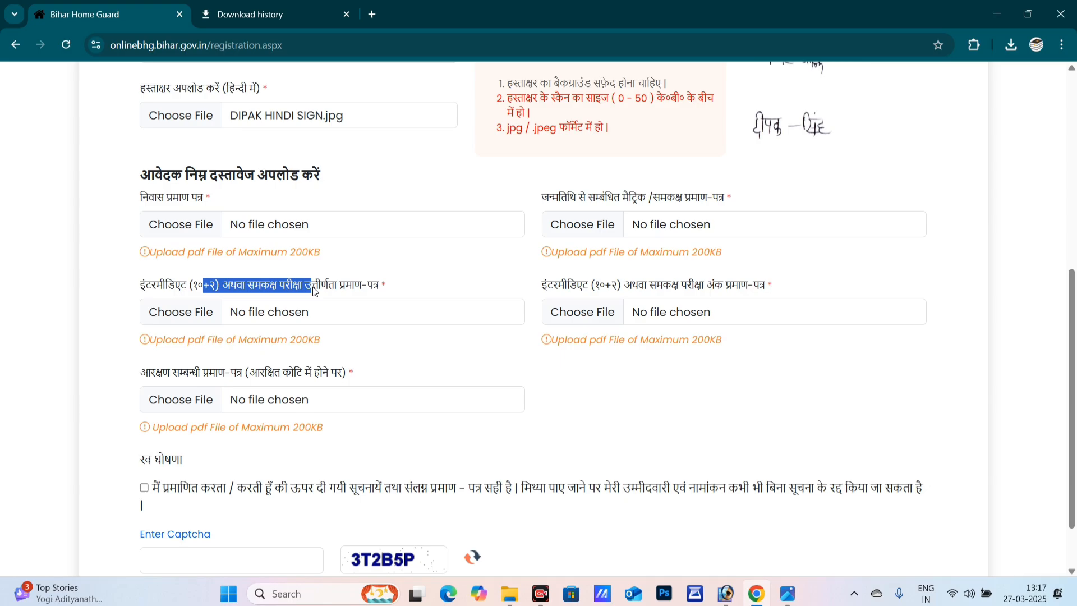
left_click_drag(682, 287, 760, 290)
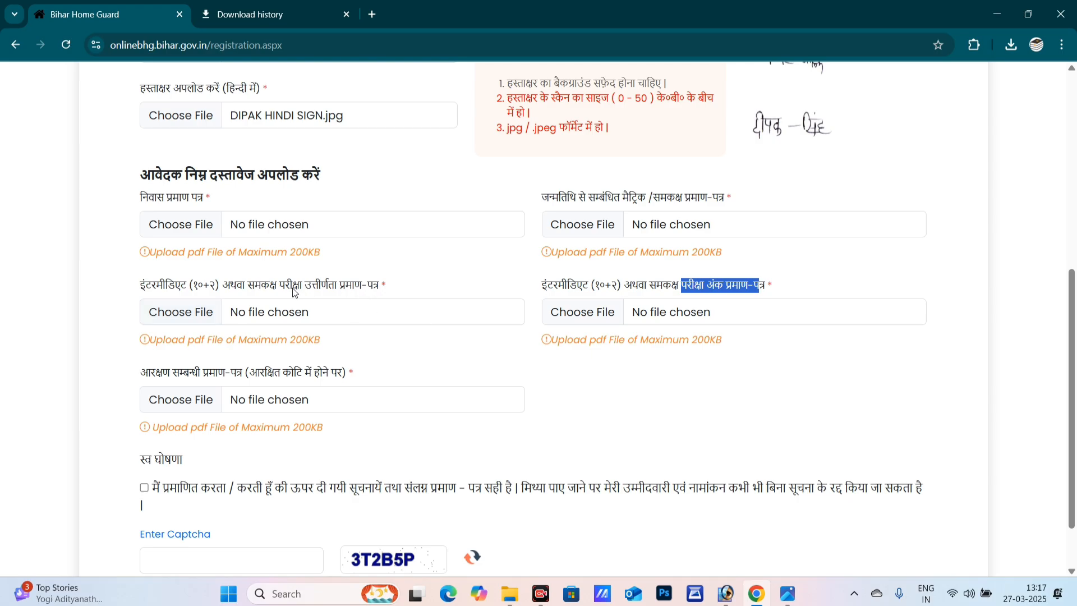
left_click_drag(293, 291, 355, 294)
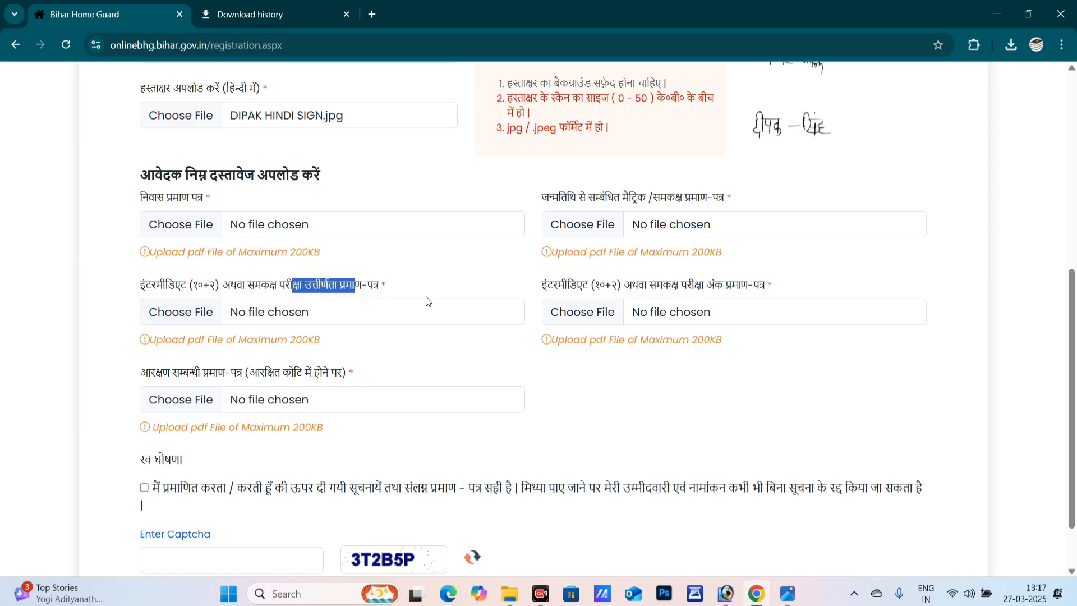
left_click(374, 298)
left_click_drag(301, 292, 355, 295)
scroll(381, 368, "down", 1)
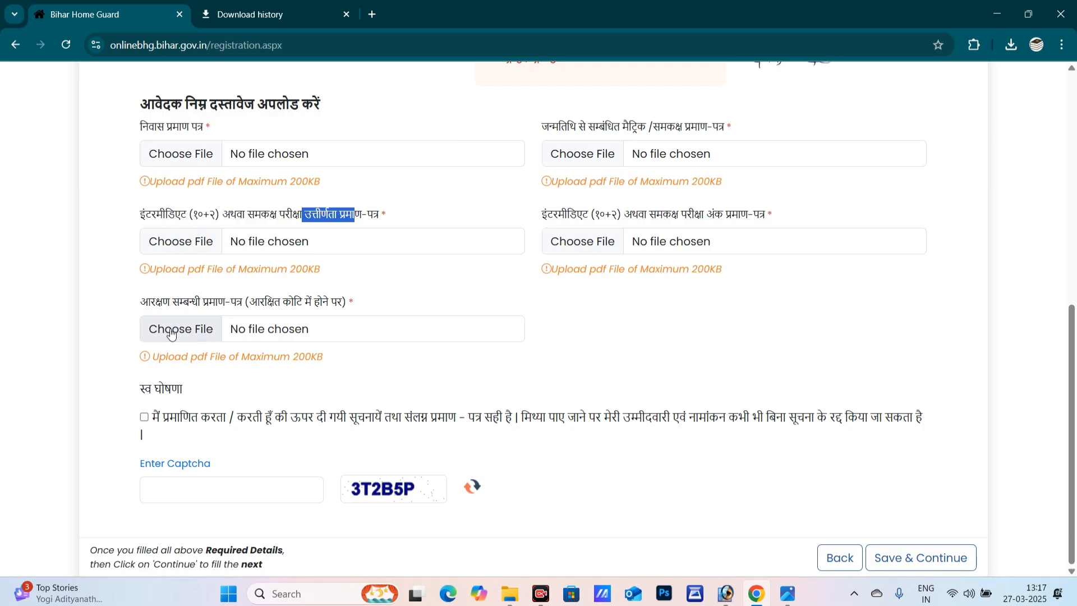
left_click(191, 305)
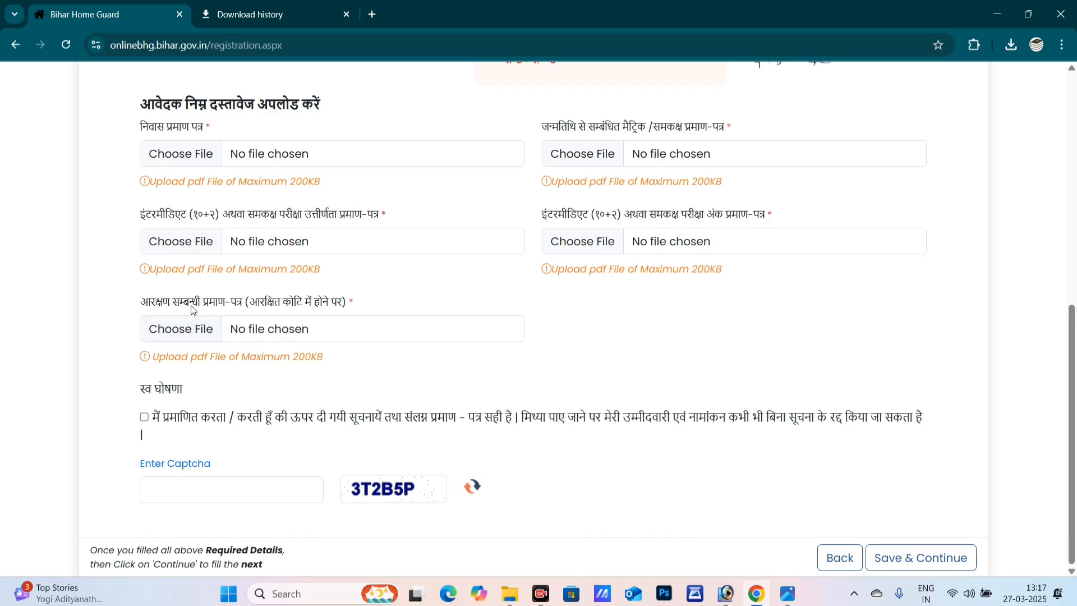
left_click_drag(191, 305, 261, 307)
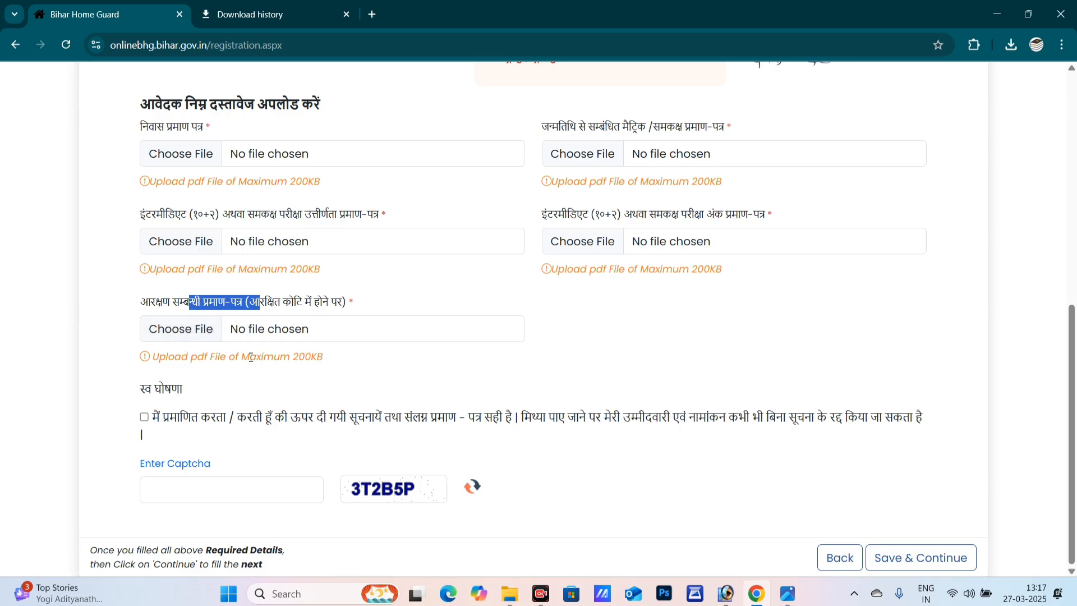
left_click(187, 360)
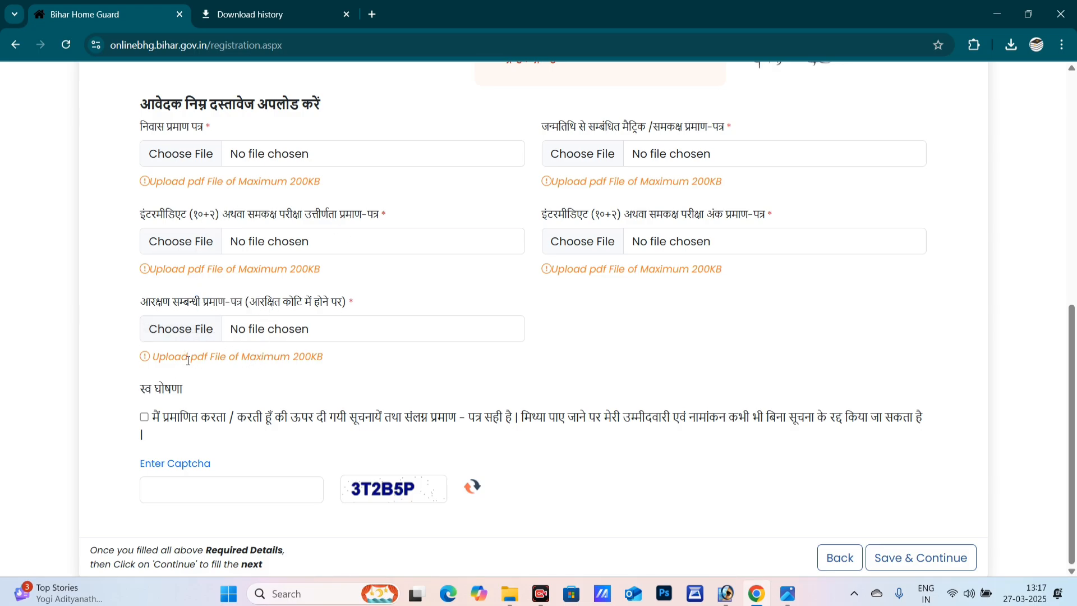
- Attach the certificate PDF to the residence certificate field
left_click(201, 160)
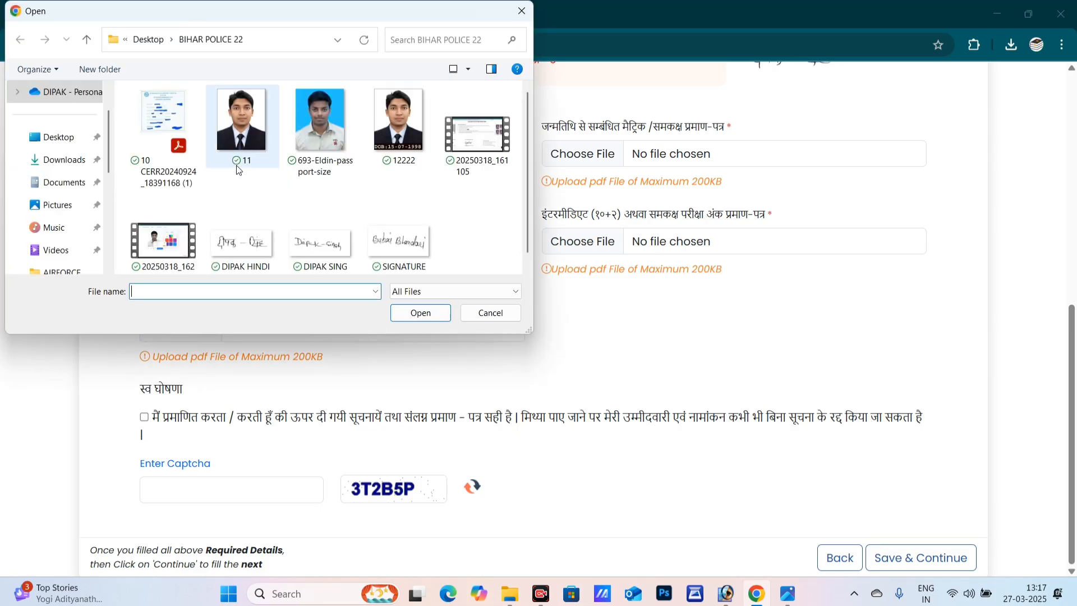
scroll(399, 236, "down", 1)
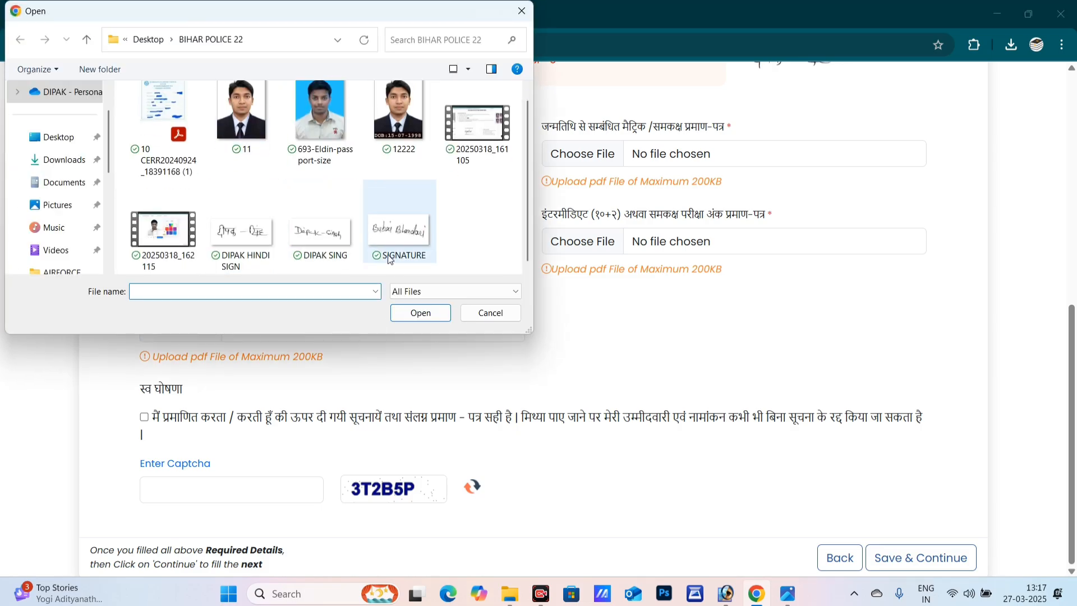
left_click(418, 295)
left_click(417, 301)
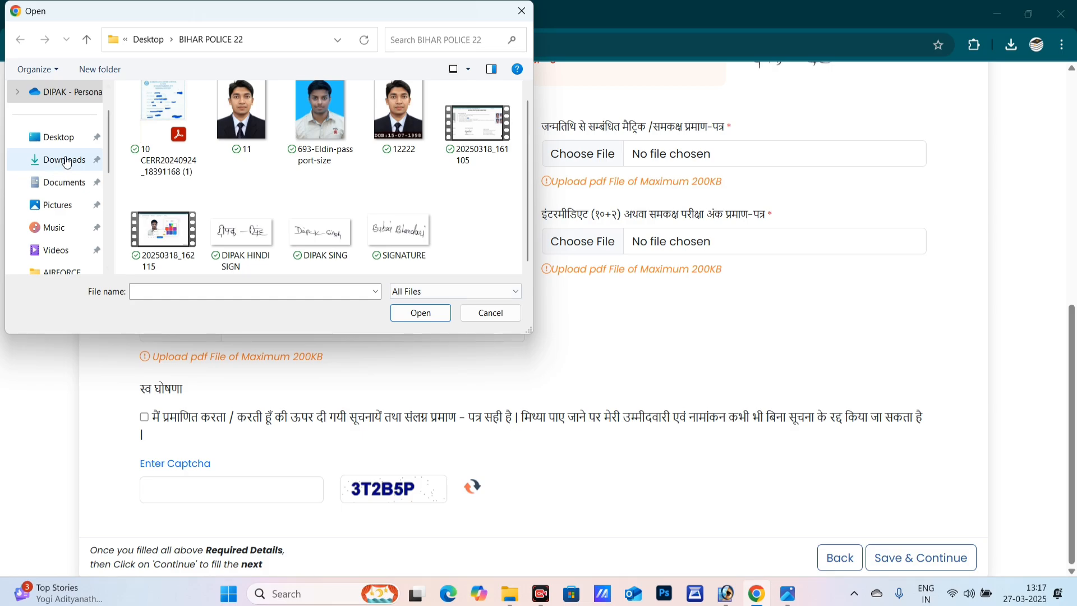
left_click(199, 147)
left_click(404, 312)
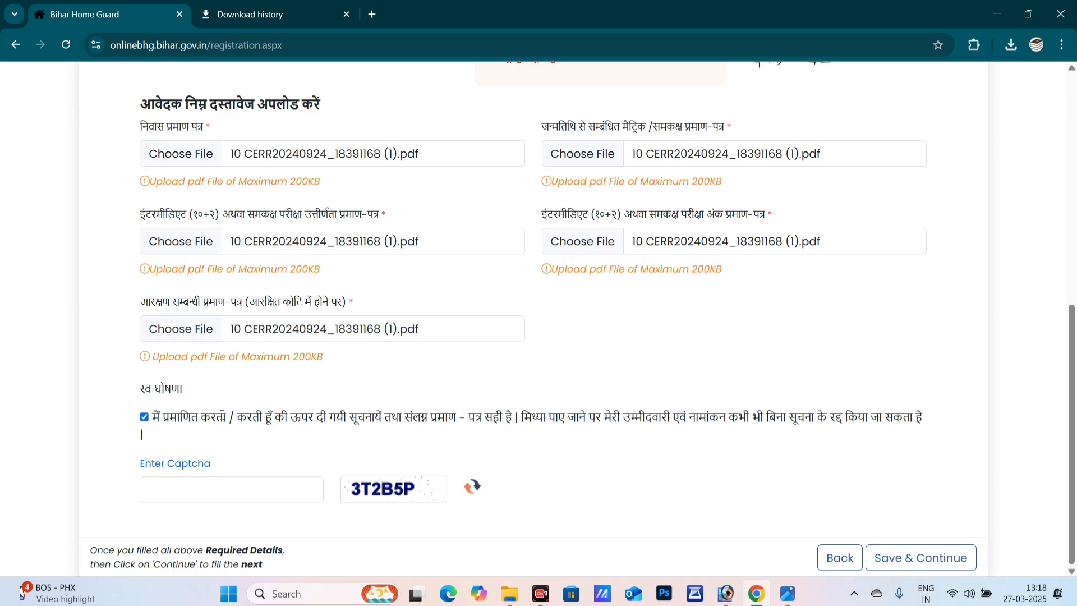
left_click(183, 491)
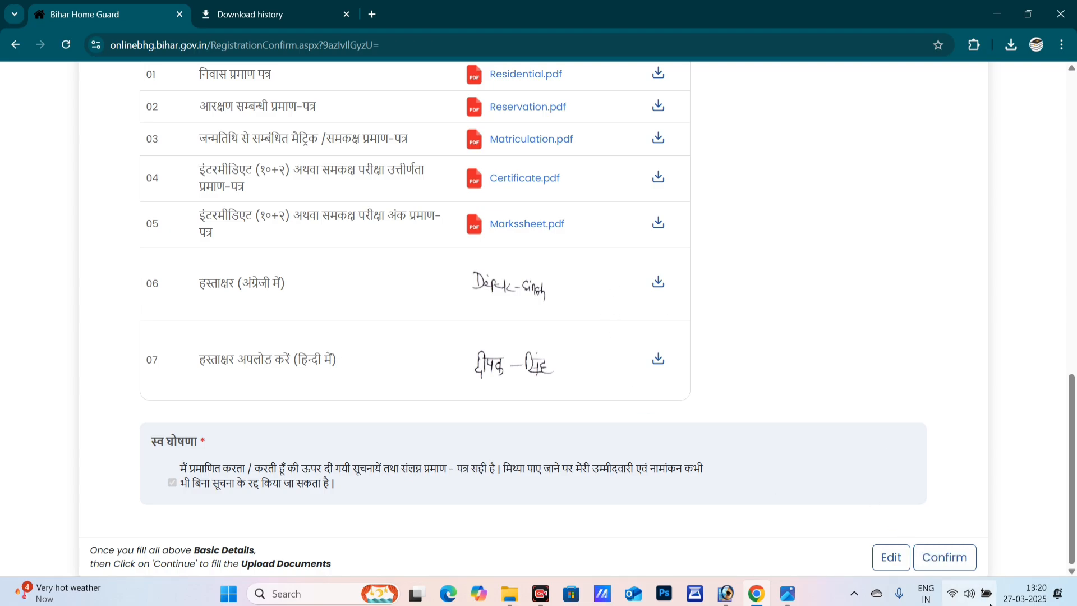
- Confirm the previewed application and enter the 6-digit OTP sent for verification
left_click(953, 558)
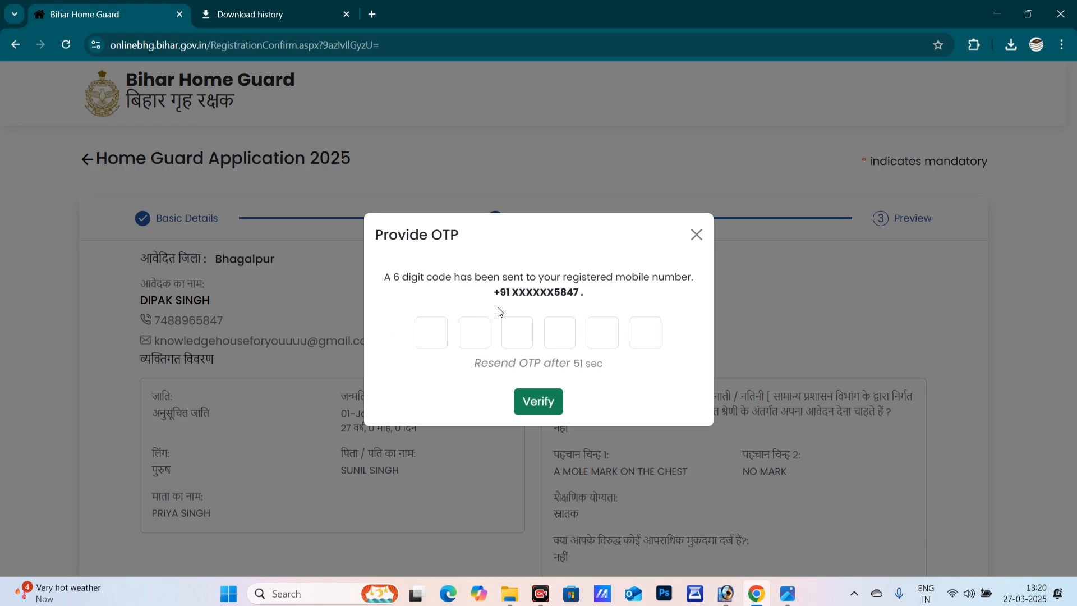
left_click(418, 335)
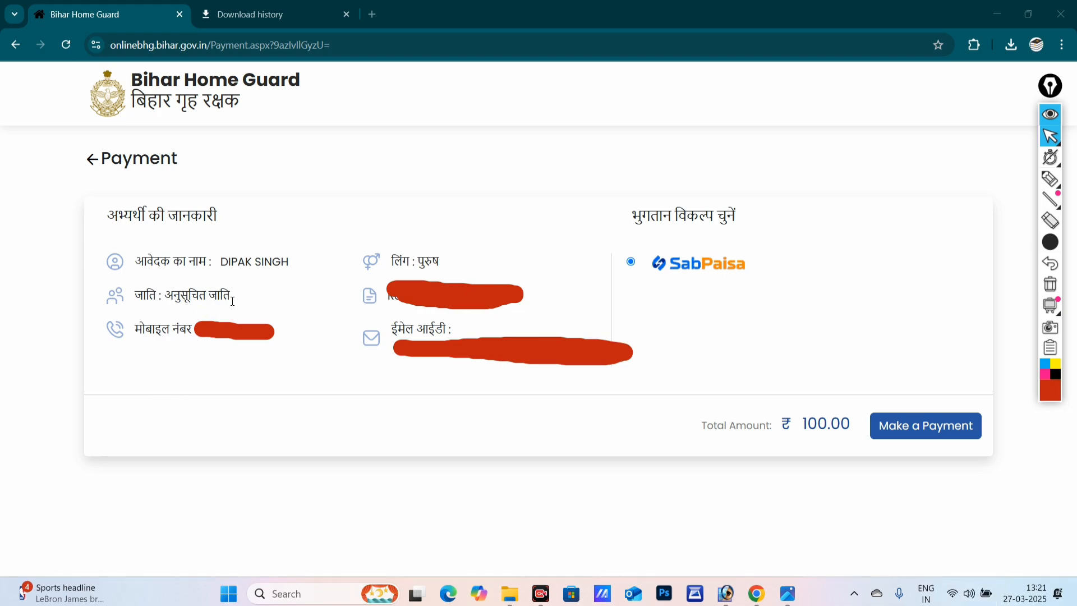
- Choose Make a Payment to open the SabPaisa checkout for the INR 100.00 fee
left_click(912, 431)
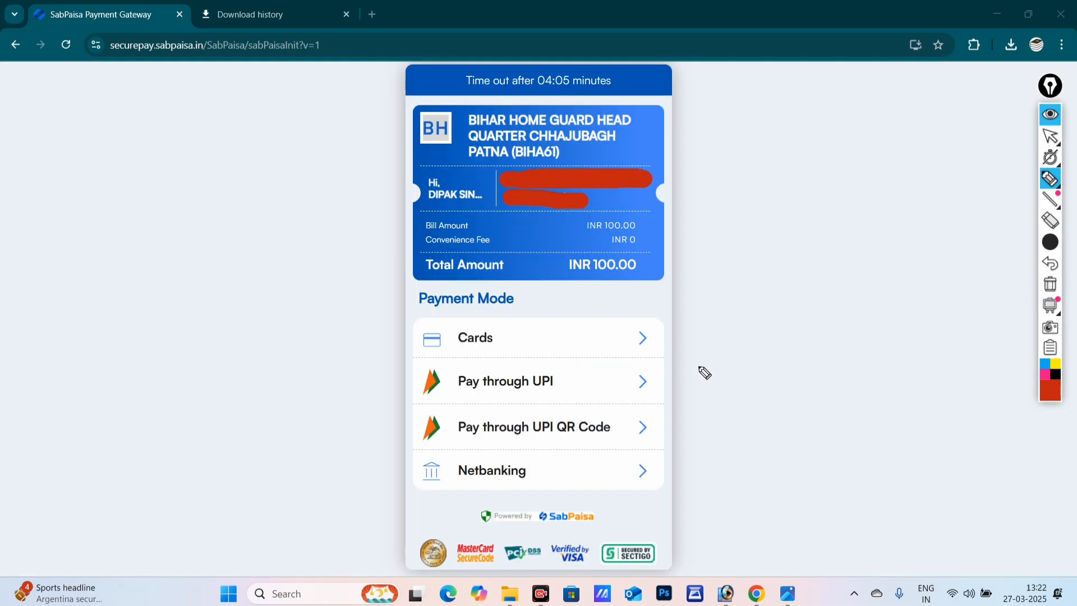